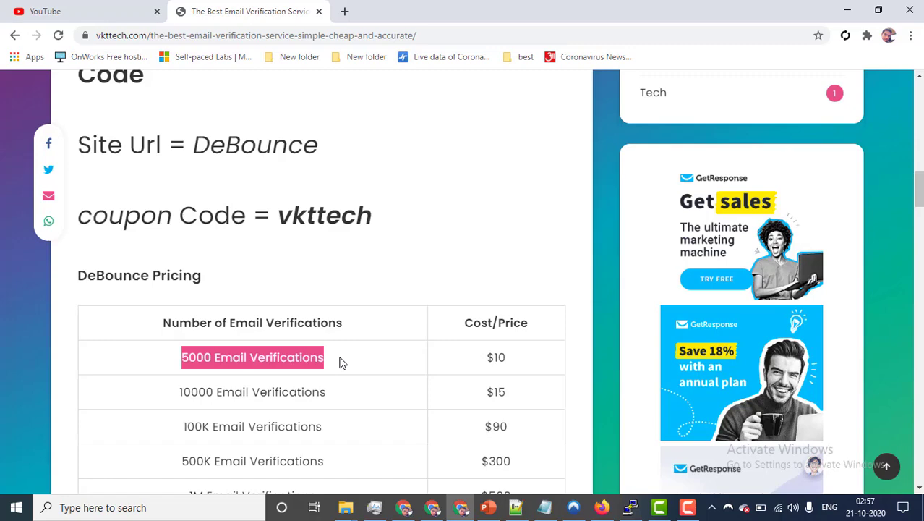
# Switch to the PowerPoint slide on soft and hard bounce causes.
pyautogui.hotkey('alt', 'Tab')
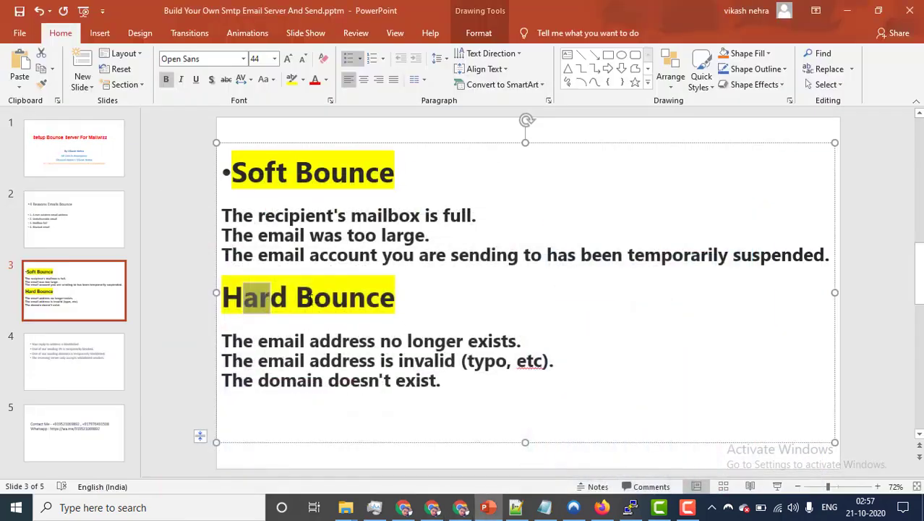
# Highlight the Soft Bounce heading on slide 3, then return to the MailWizz dashboard in Chrome.
pyautogui.click(246, 169)
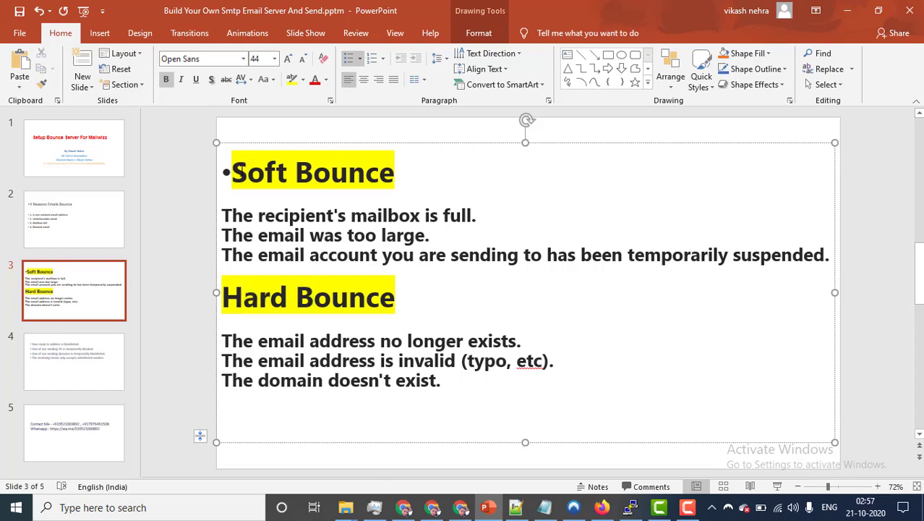
pyautogui.moveTo(241, 172); pyautogui.dragTo(363, 169)
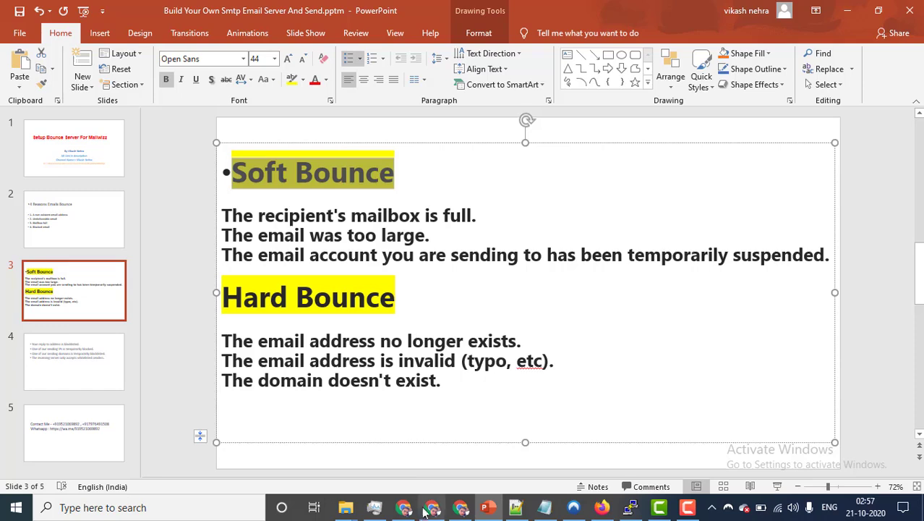
pyautogui.moveTo(431, 511)
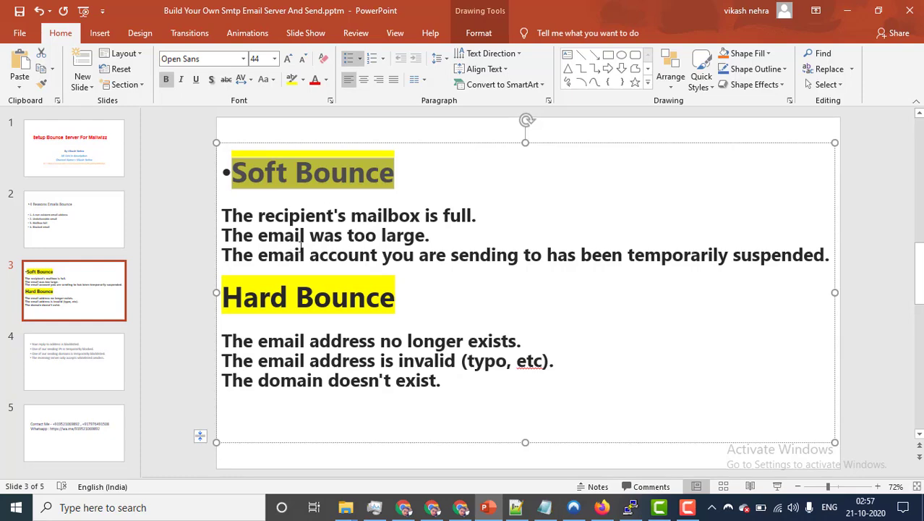
pyautogui.click(404, 509)
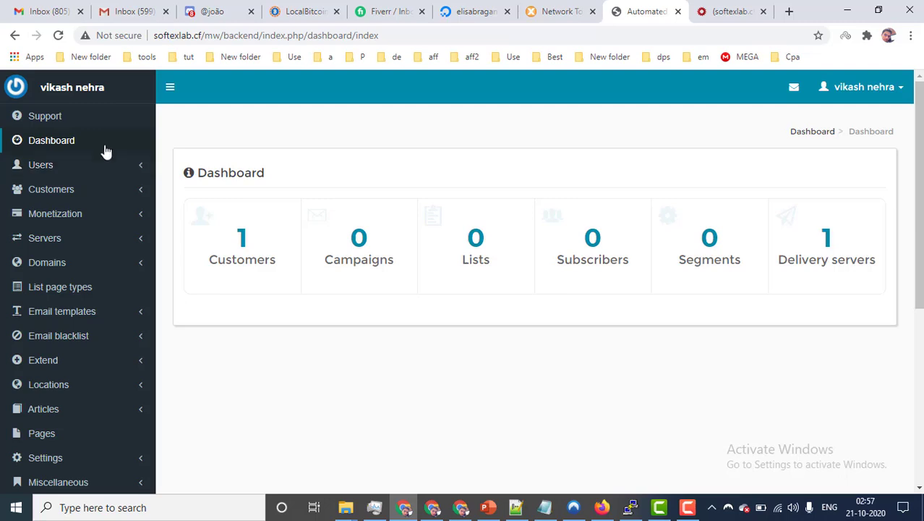
# Check the single active IMAP port-143 bounce server under Servers > Bounce servers, then start a new one.
pyautogui.click(69, 240)
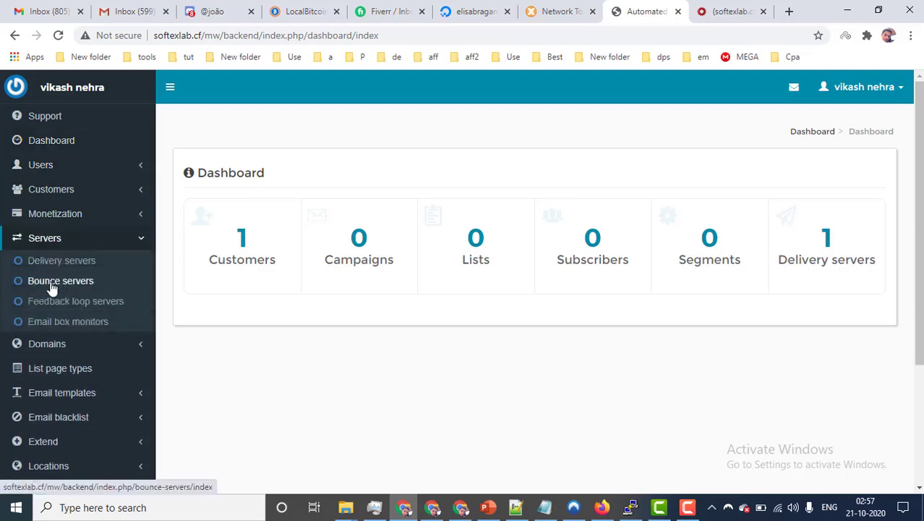
pyautogui.click(52, 286)
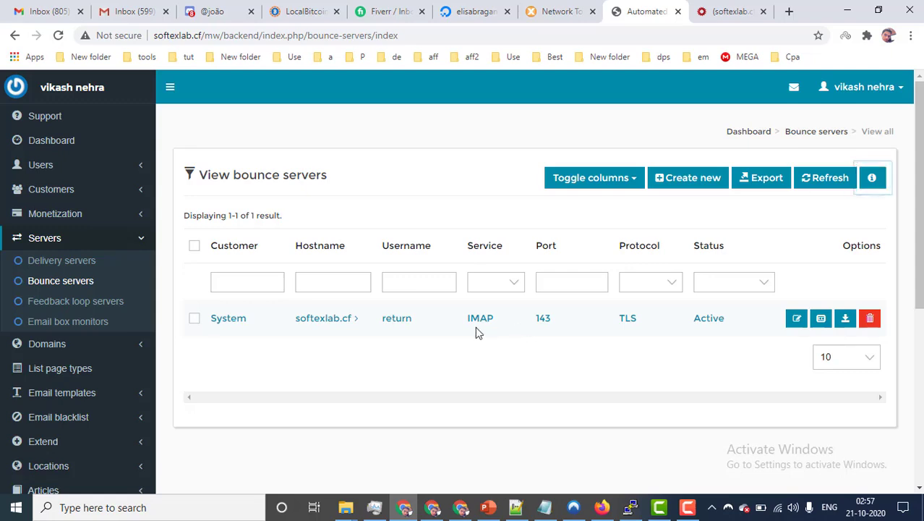
pyautogui.moveTo(919, 217)
pyautogui.mouseDown()
pyautogui.moveTo(919, 228)
pyautogui.moveTo(920, 216)
pyautogui.mouseUp()
pyautogui.click(693, 185)
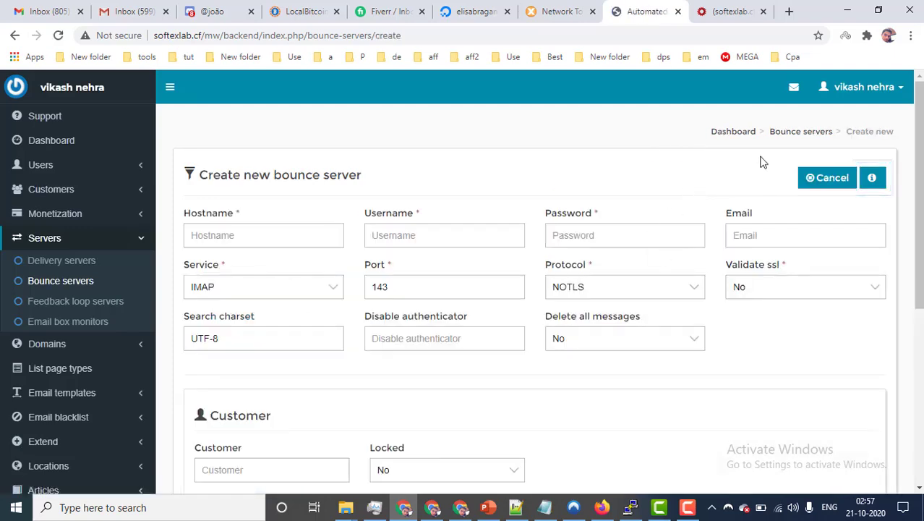
# Glance at the Service type choices, then bring the Gmail settings notes in Notepad over the form.
pyautogui.tripleClick(235, 176)
pyautogui.click(231, 287)
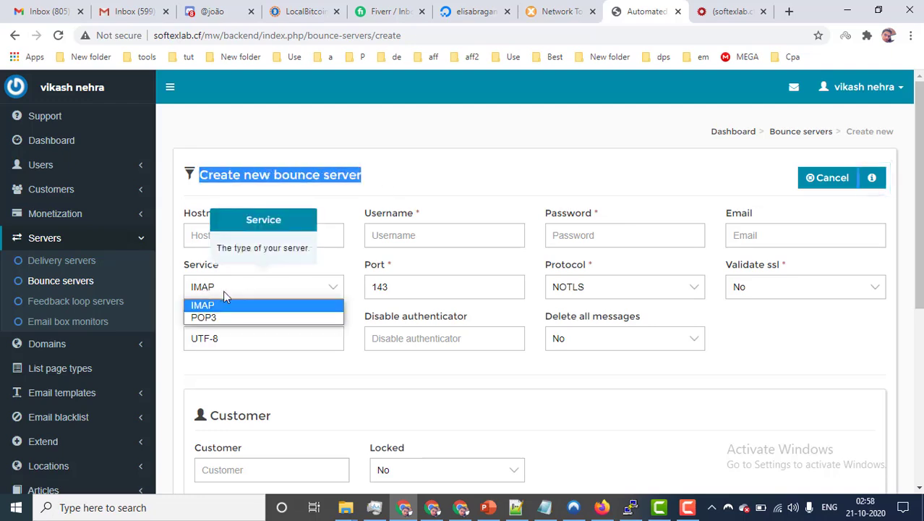
pyautogui.click(526, 387)
pyautogui.click(545, 509)
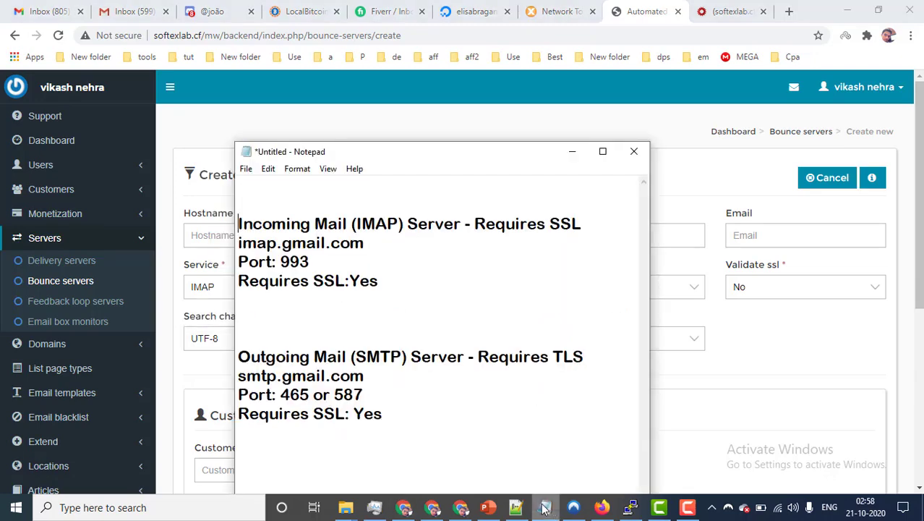
pyautogui.moveTo(443, 159); pyautogui.dragTo(573, 56)
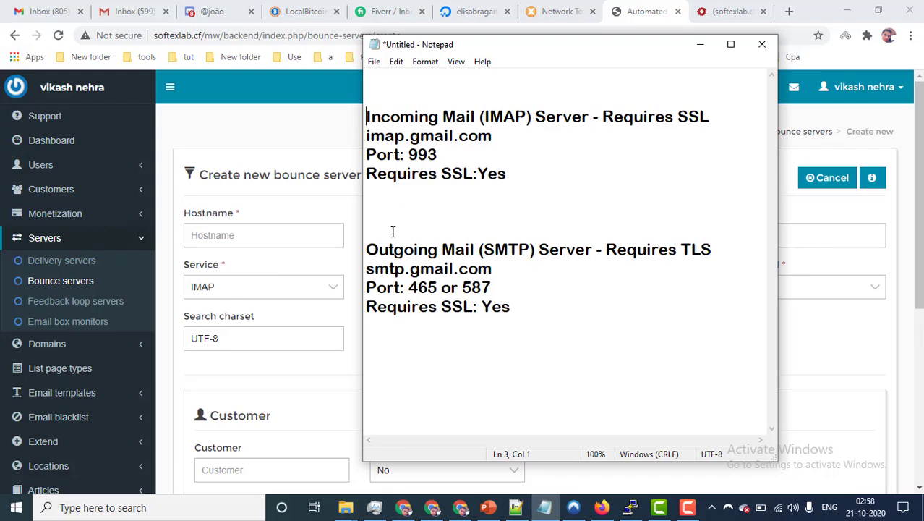
# Point out Gmail's SMTP details (smtp.gmail.com, port, SSL) and select the IMAP host imap.gmail.com.
pyautogui.moveTo(370, 249); pyautogui.dragTo(575, 251)
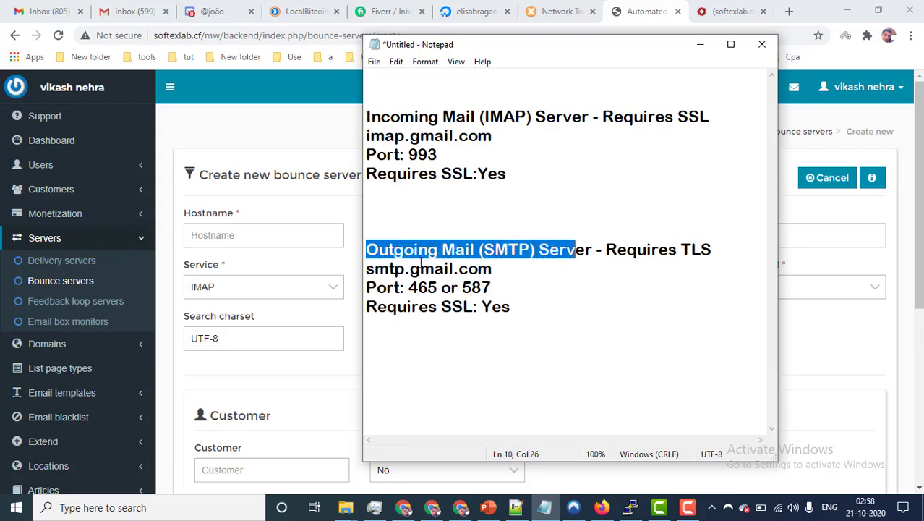
pyautogui.moveTo(367, 269); pyautogui.dragTo(499, 269)
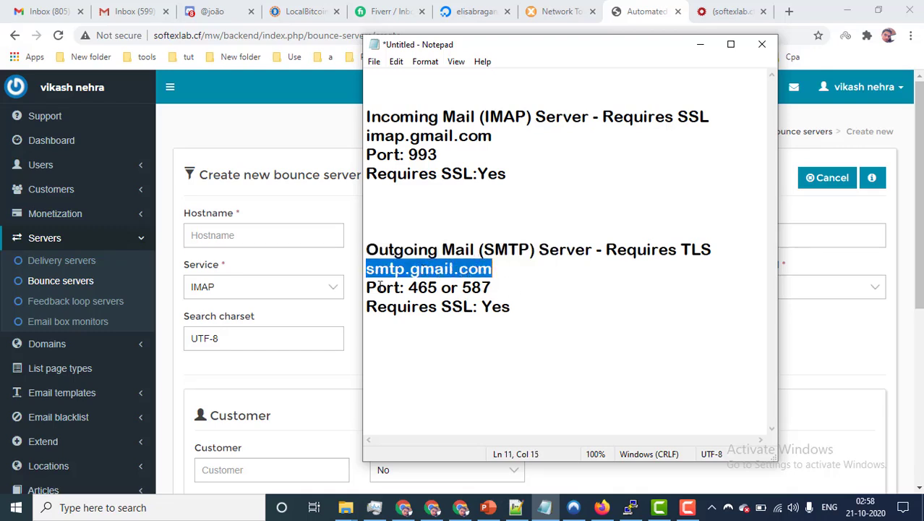
pyautogui.moveTo(368, 289); pyautogui.dragTo(464, 307)
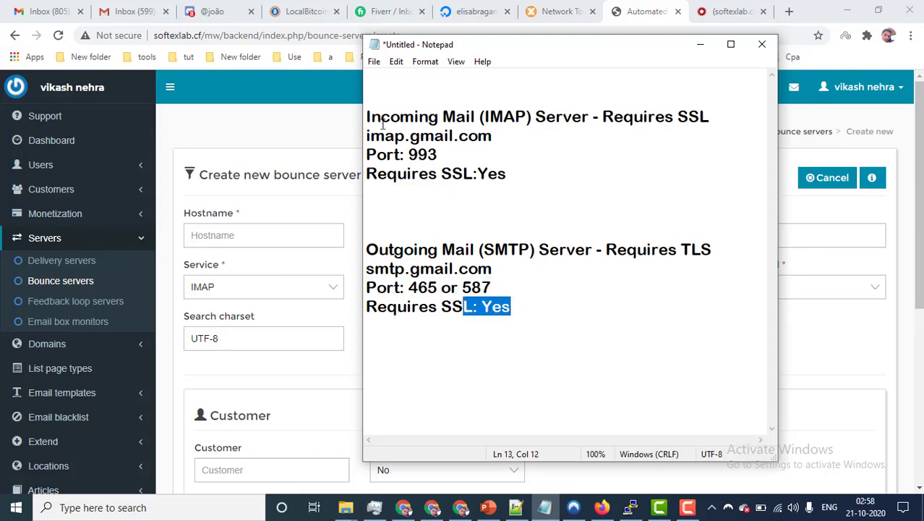
pyautogui.moveTo(370, 116); pyautogui.dragTo(402, 117)
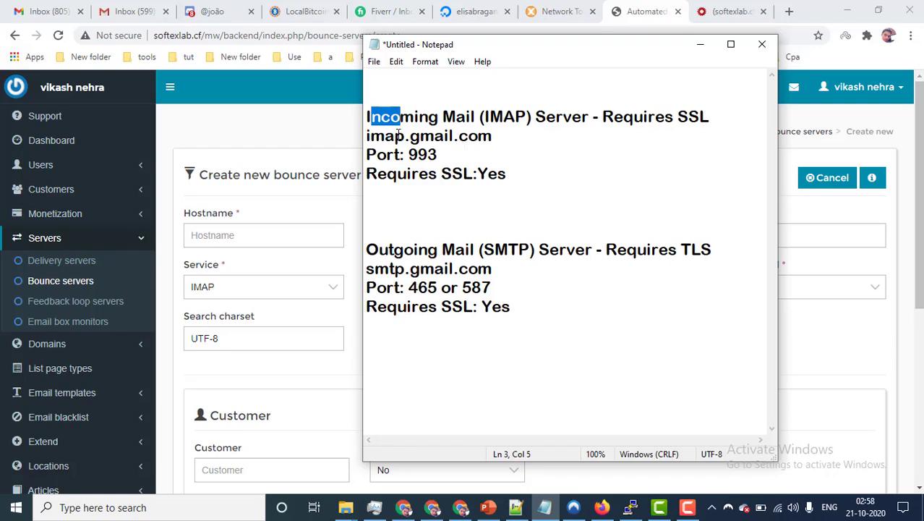
pyautogui.moveTo(367, 136); pyautogui.dragTo(493, 136)
pyautogui.hotkey('ctrl', 'c')
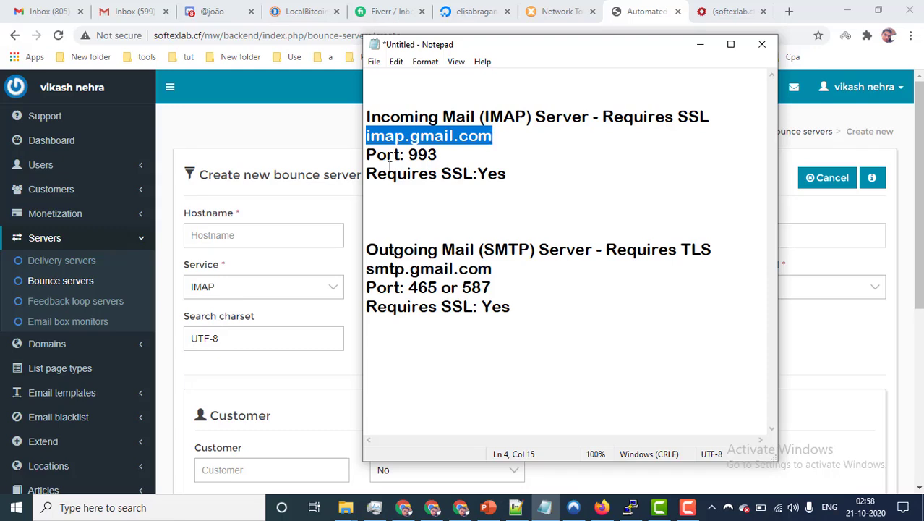
# Set the bounce server hostname to imap.gmail.com and the port from 143 to 993.
pyautogui.click(228, 236)
pyautogui.hotkey('ctrl', 'v')
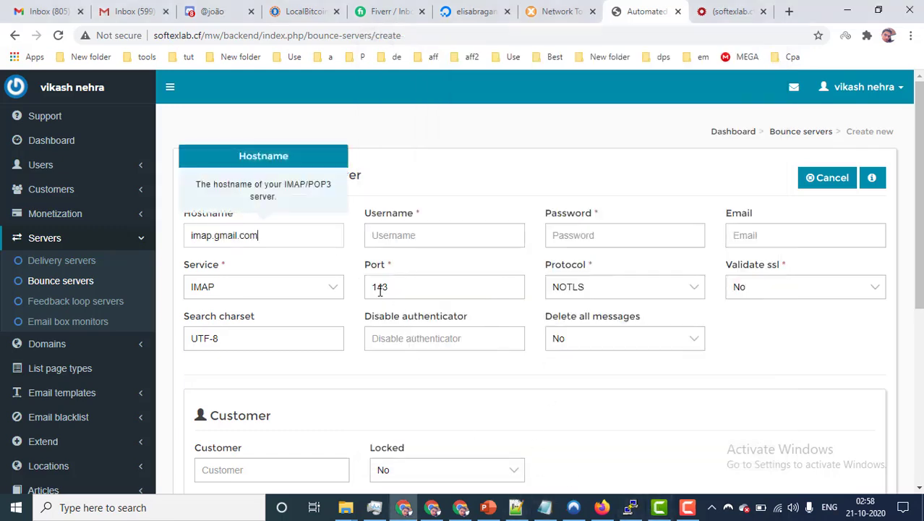
pyautogui.click(544, 507)
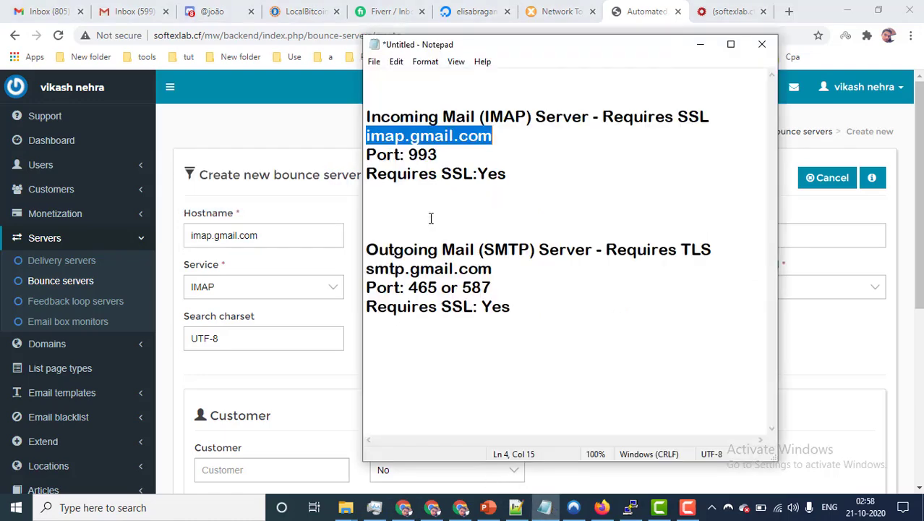
pyautogui.moveTo(409, 154); pyautogui.dragTo(437, 154)
pyautogui.hotkey('ctrl', 'c')
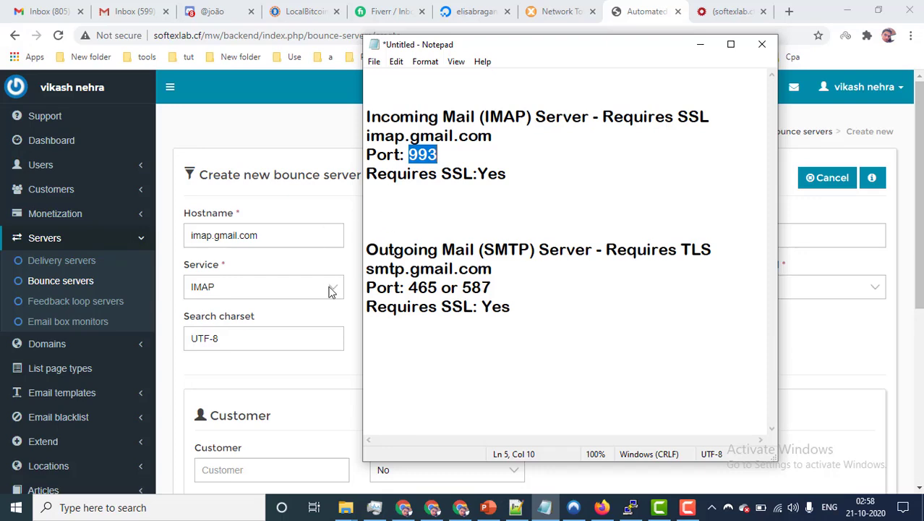
pyautogui.click(366, 313)
pyautogui.click(346, 301)
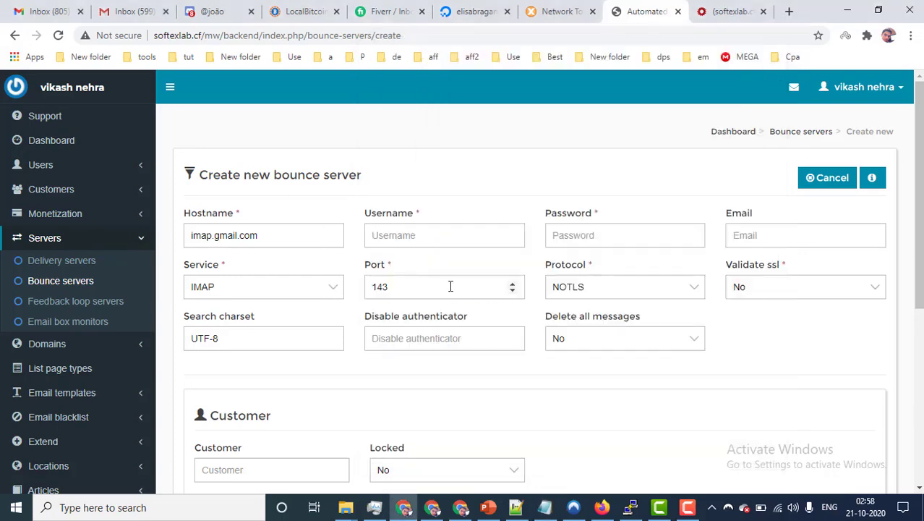
pyautogui.moveTo(450, 287); pyautogui.dragTo(363, 288)
pyautogui.hotkey('ctrl', 'v')
pyautogui.press('BackSpace')
pyautogui.hotkey('ctrl', 'z')
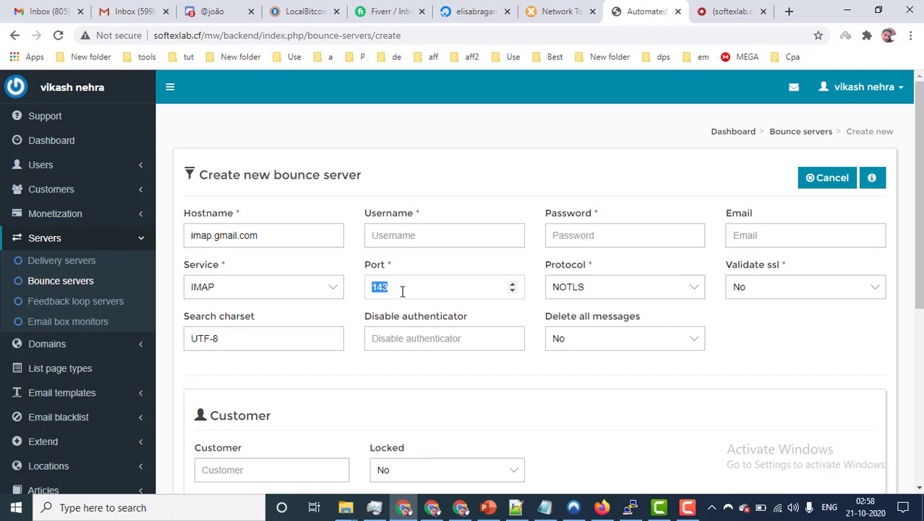
pyautogui.click(403, 291)
# Set the protocol to SSL with Validate ssl set to Yes, then go to Gmail.
pyautogui.click(575, 293)
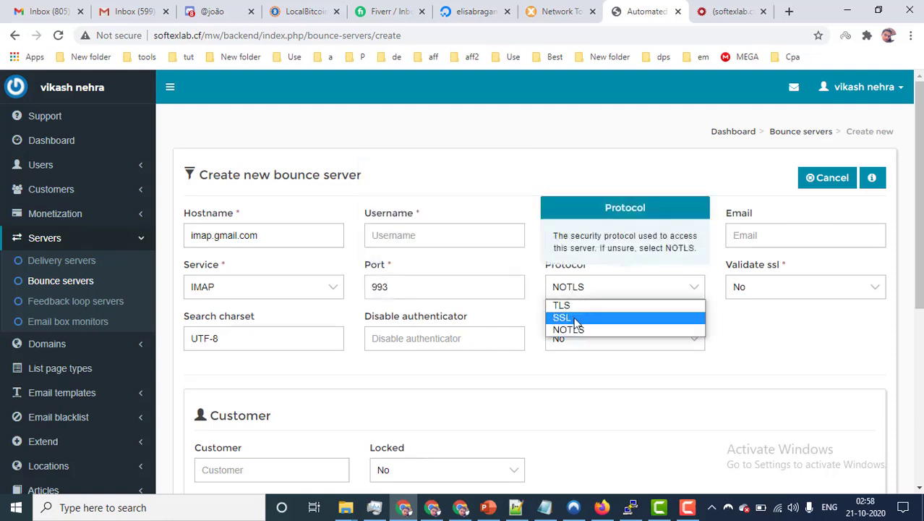
pyautogui.click(564, 316)
pyautogui.click(739, 292)
pyautogui.click(742, 319)
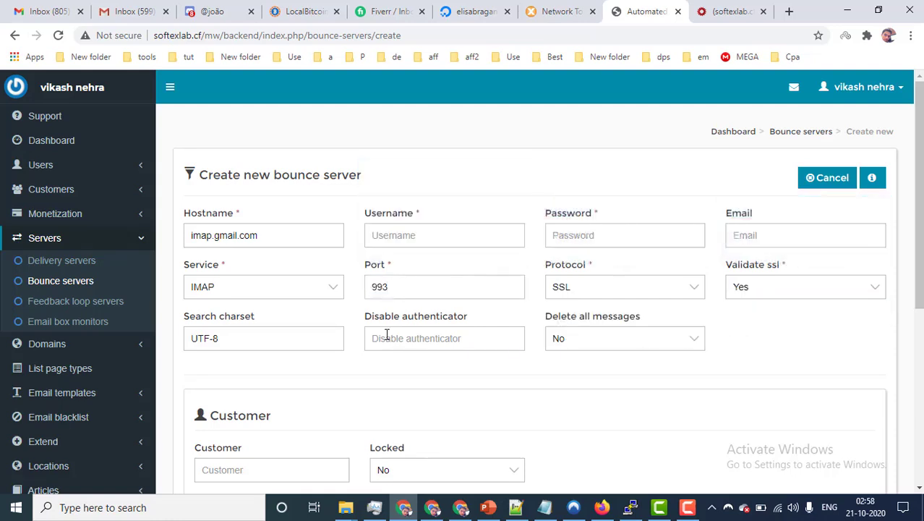
pyautogui.click(479, 203)
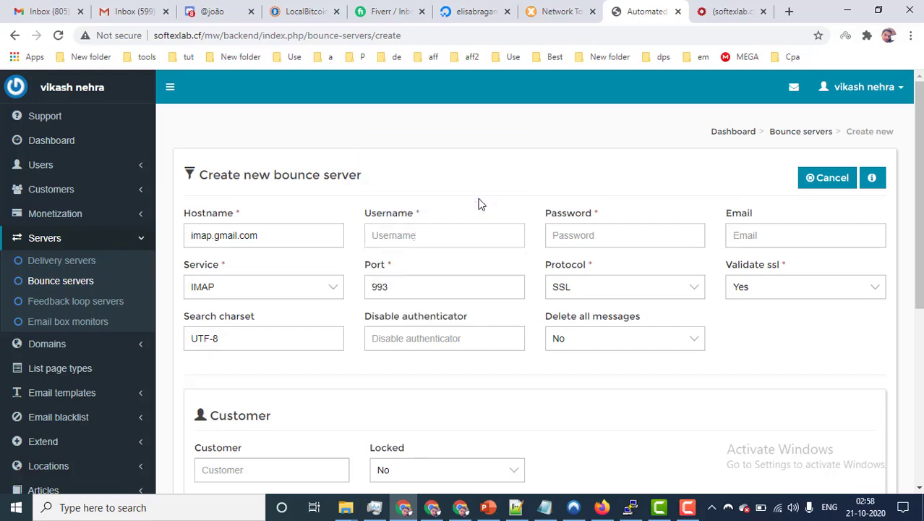
pyautogui.click(130, 11)
# Copy the Gmail account's e-mail address from the Google account panel.
pyautogui.click(901, 93)
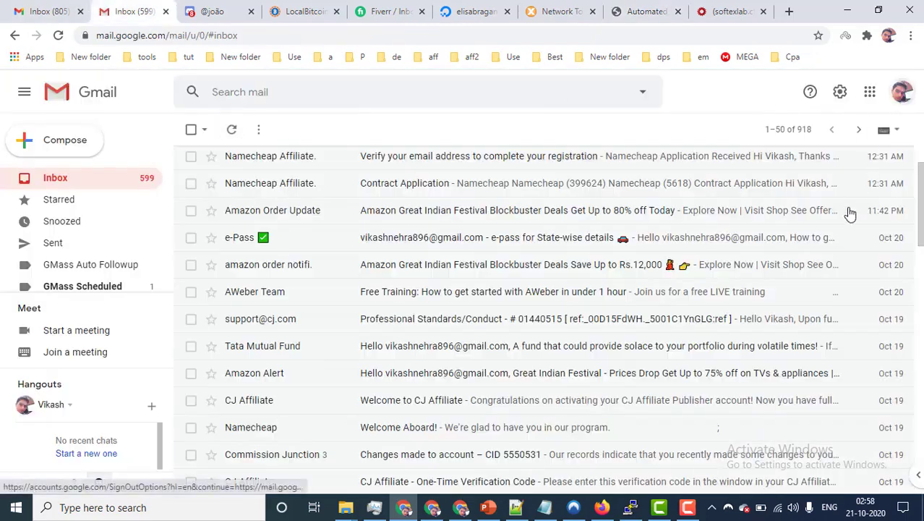
pyautogui.tripleClick(803, 212)
pyautogui.rightClick(803, 215)
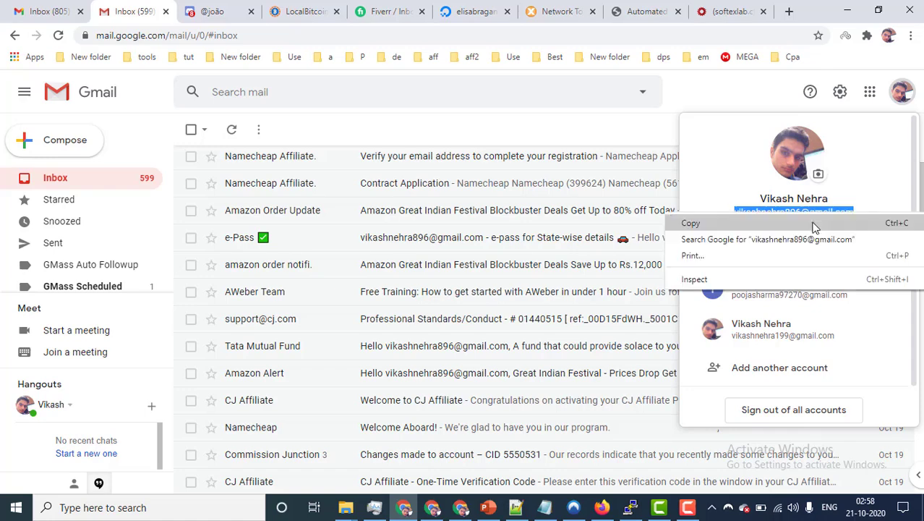
pyautogui.click(705, 222)
pyautogui.click(727, 11)
pyautogui.click(644, 11)
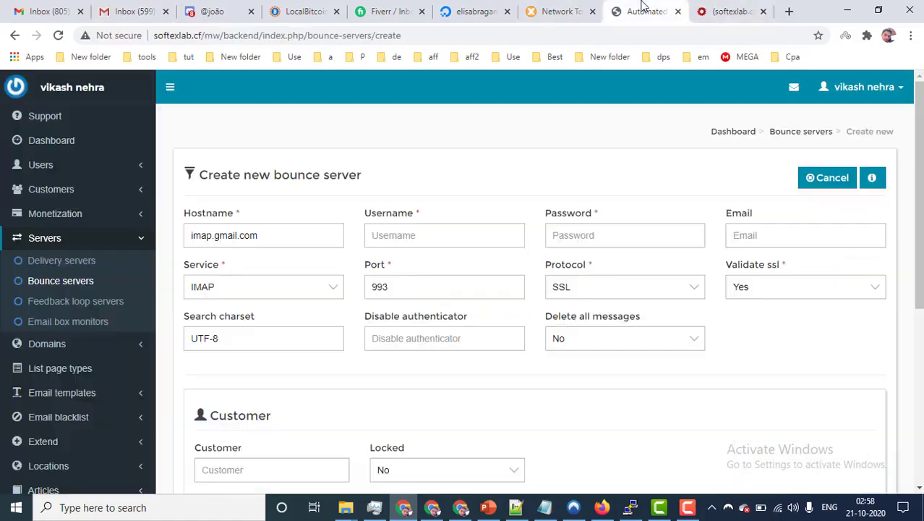
# Paste the Gmail address as the bounce server Username and leave Password empty.
pyautogui.click(579, 232)
pyautogui.hotkey('ctrl', 'v')
pyautogui.click(493, 233)
pyautogui.hotkey('ctrl', 'v')
pyautogui.click(602, 238)
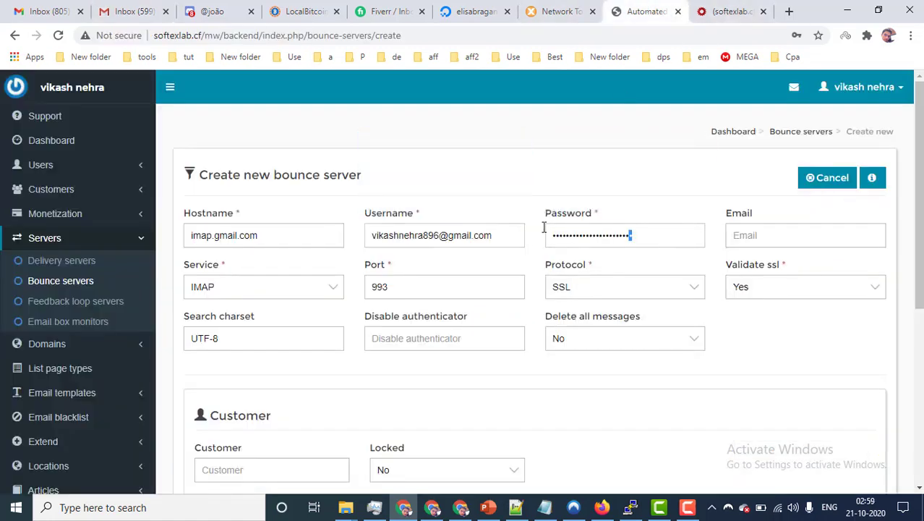
pyautogui.hotkey('ctrl', 'a')
pyautogui.press('BackSpace')
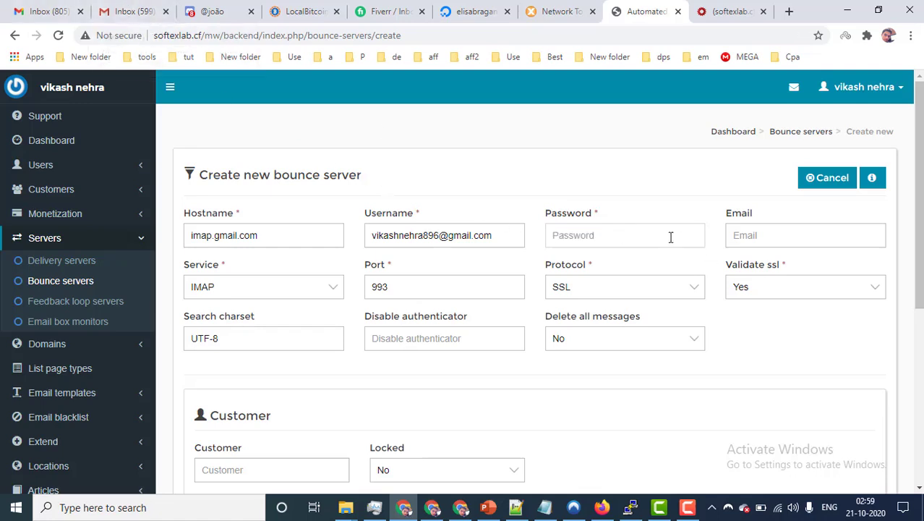
# Fill the Email field with the same Gmail address, then return to the Gmail inbox.
pyautogui.click(493, 233)
pyautogui.hotkey('ctrl', 'a')
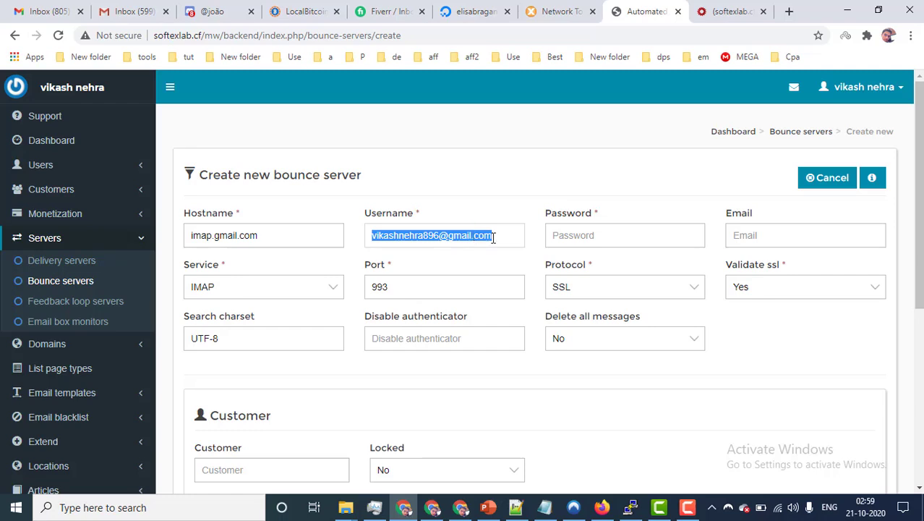
pyautogui.click(844, 243)
pyautogui.hotkey('ctrl', 'v')
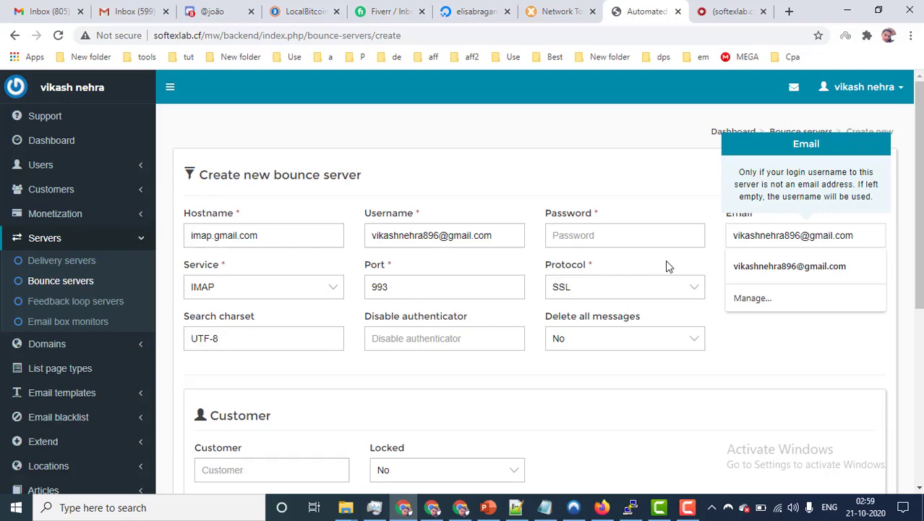
pyautogui.click(597, 243)
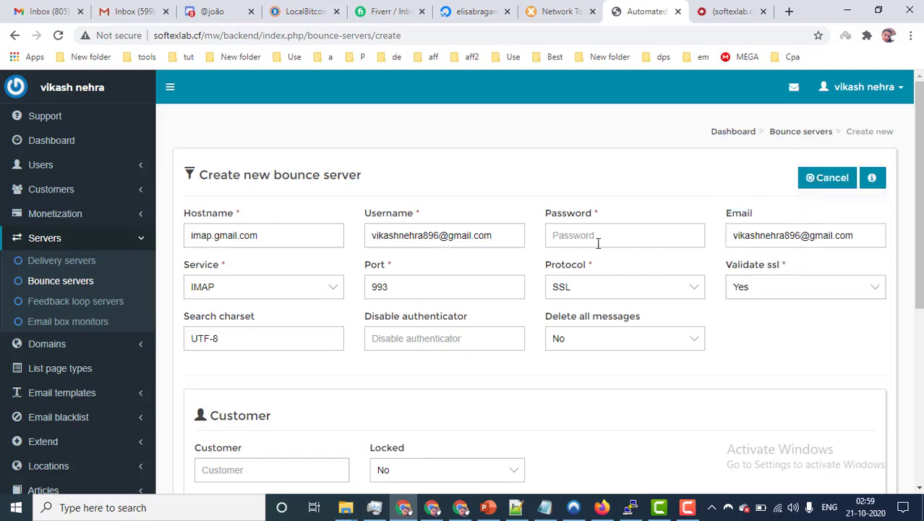
pyautogui.scroll(-2, 625, 217)
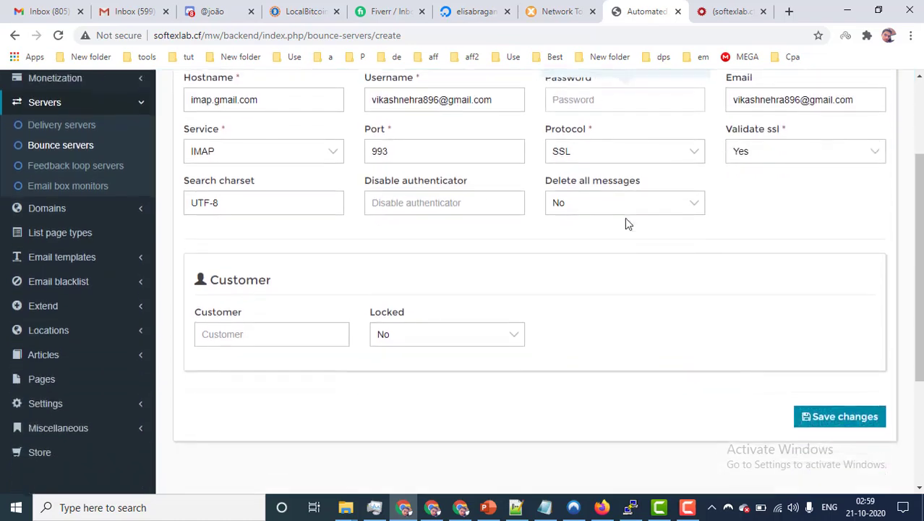
pyautogui.scroll(2, 669, 262)
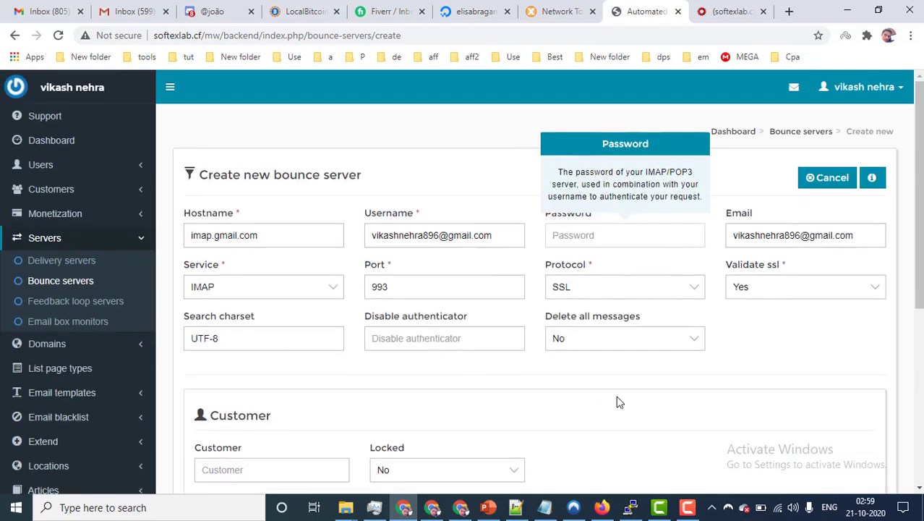
pyautogui.click(147, 6)
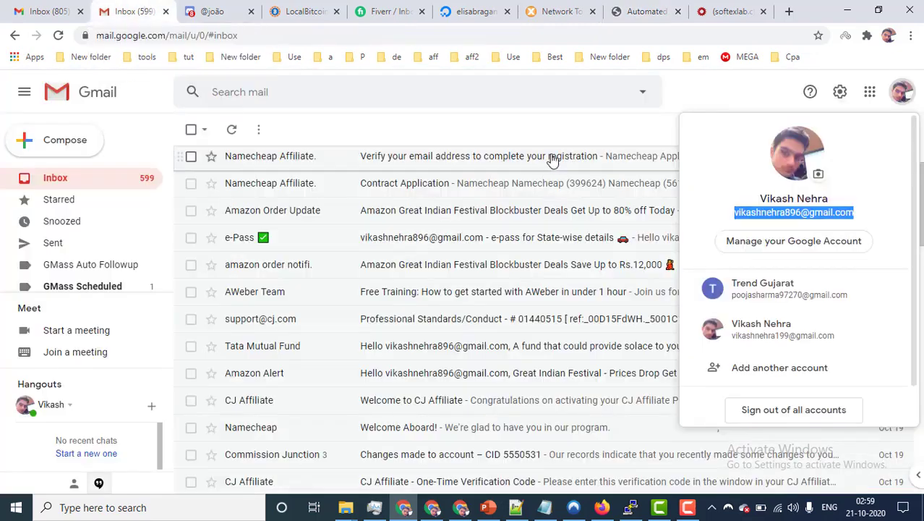
# Open Gmail's Forwarding and POP/IMAP settings and confirm IMAP access is enabled.
pyautogui.click(628, 133)
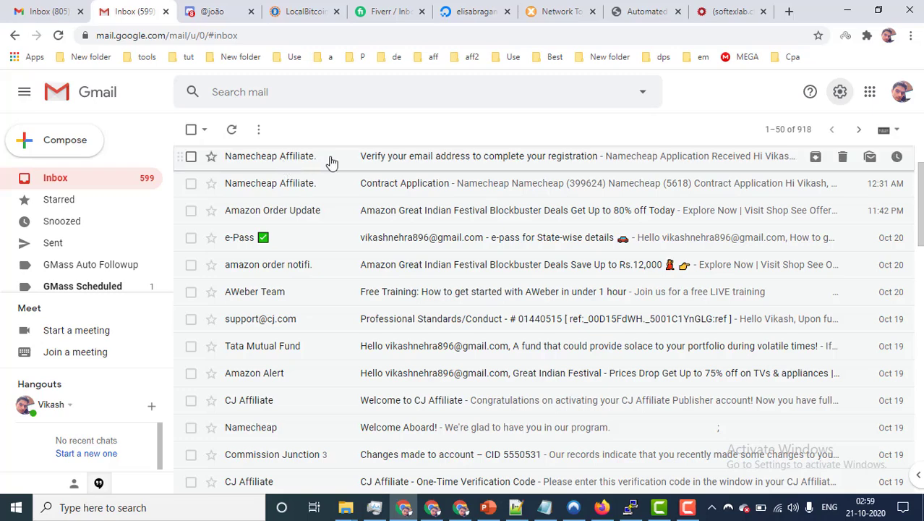
pyautogui.click(840, 96)
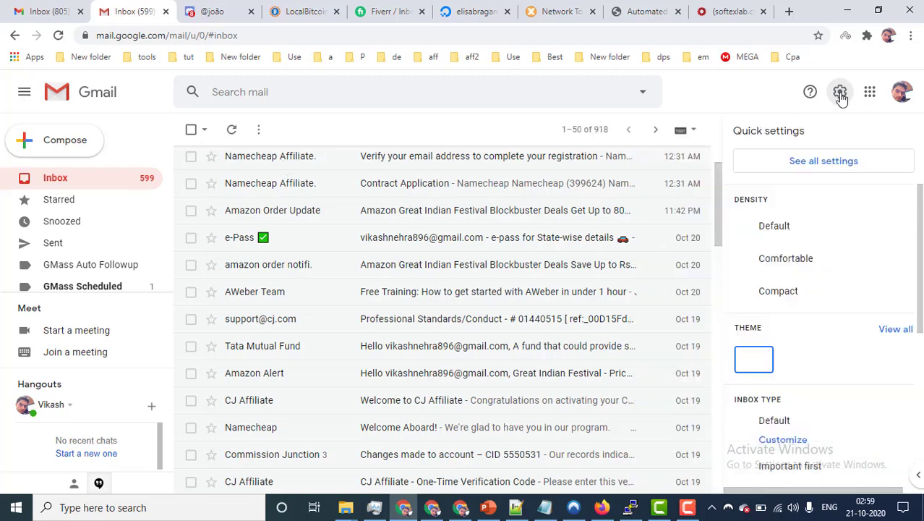
pyautogui.click(819, 162)
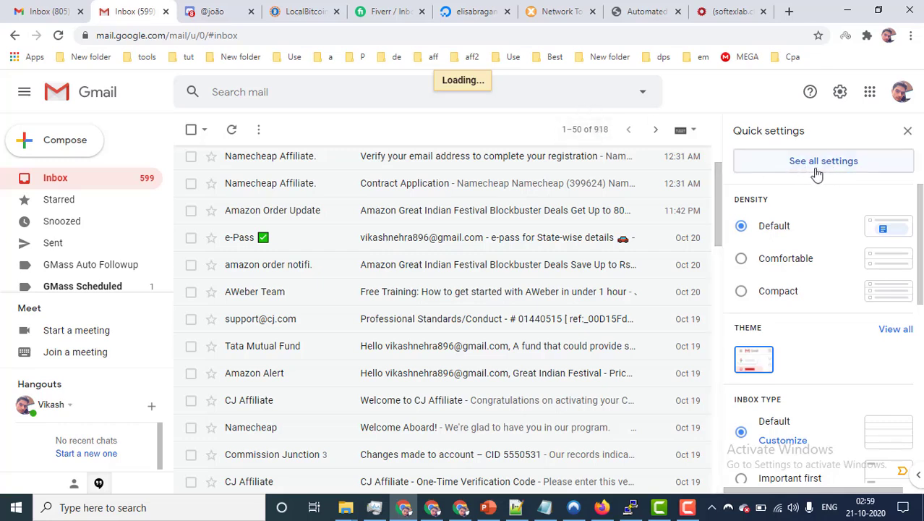
pyautogui.click(845, 169)
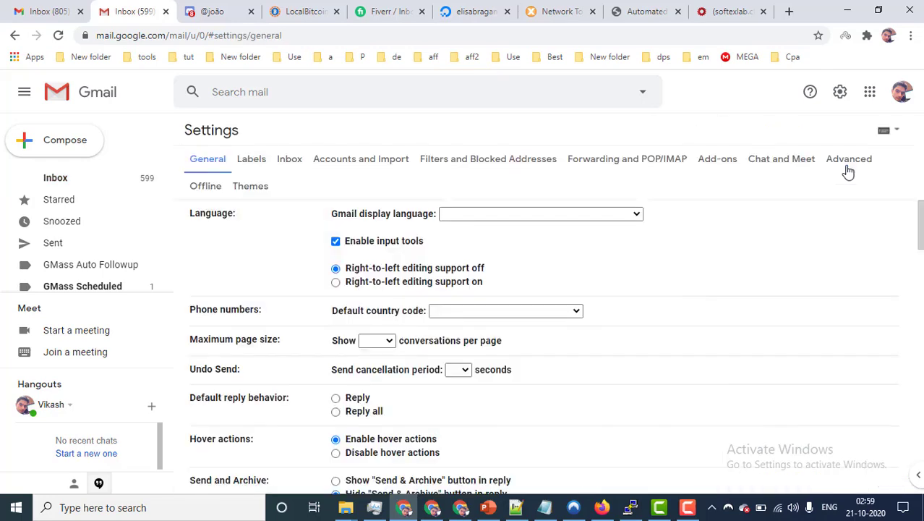
pyautogui.click(611, 161)
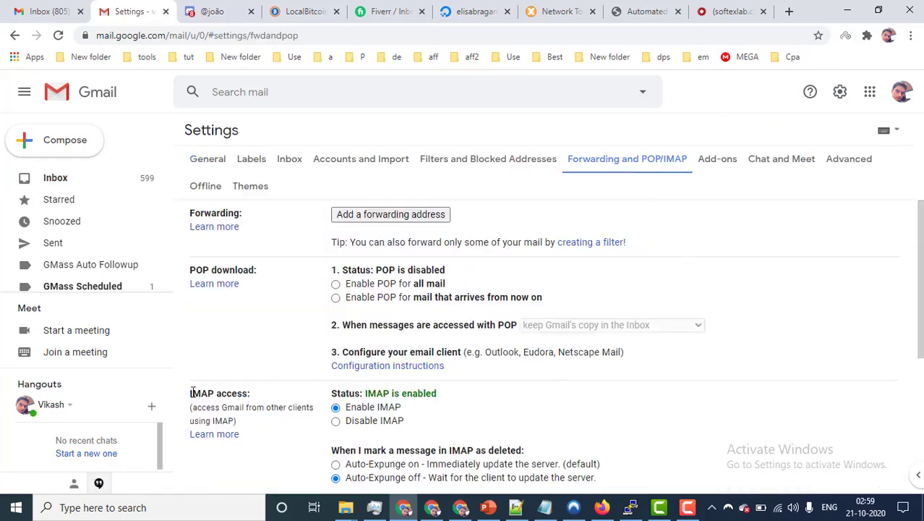
pyautogui.moveTo(193, 393); pyautogui.dragTo(249, 393)
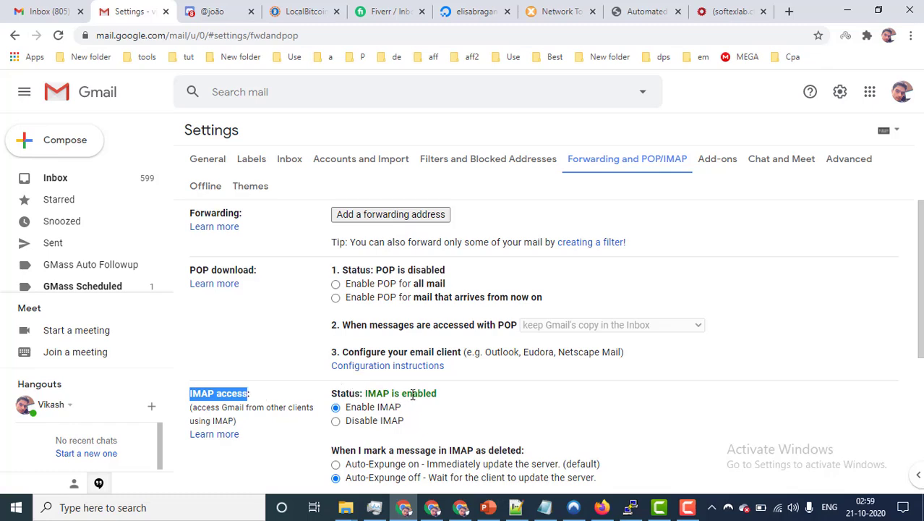
pyautogui.moveTo(402, 394); pyautogui.dragTo(442, 395)
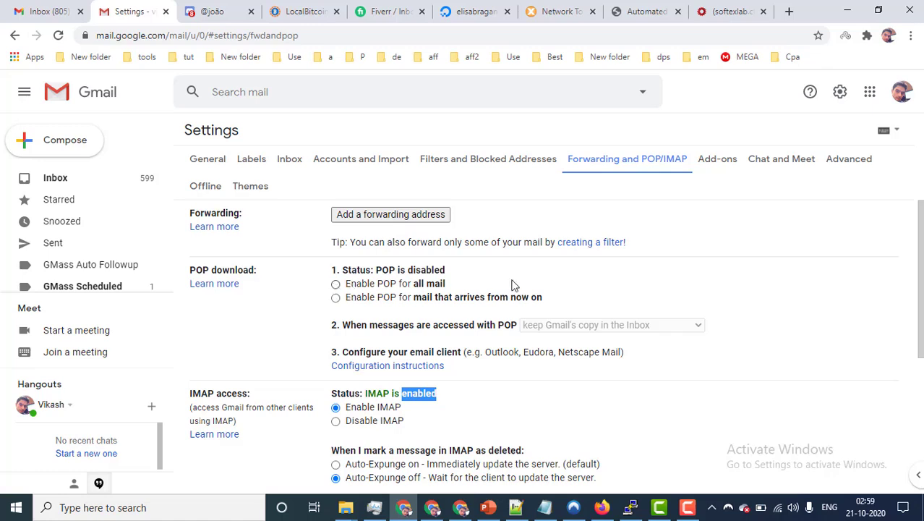
pyautogui.moveTo(194, 406); pyautogui.dragTo(237, 421)
pyautogui.click(217, 410)
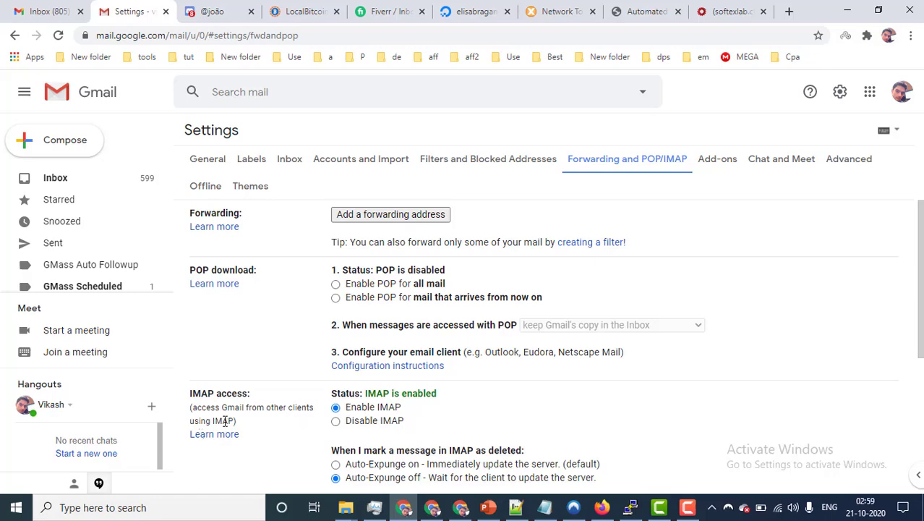
# Open the delivery servers list in a new tab and edit the existing delivery server.
pyautogui.click(727, 11)
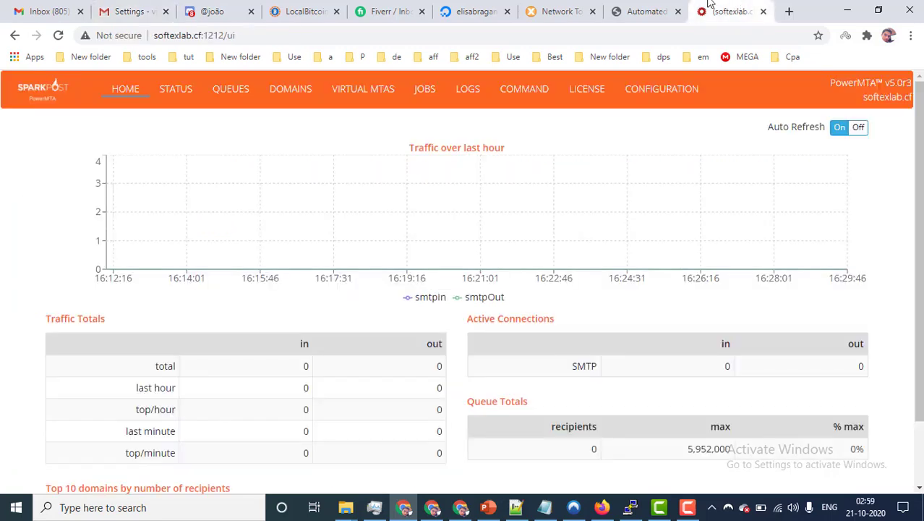
pyautogui.click(646, 11)
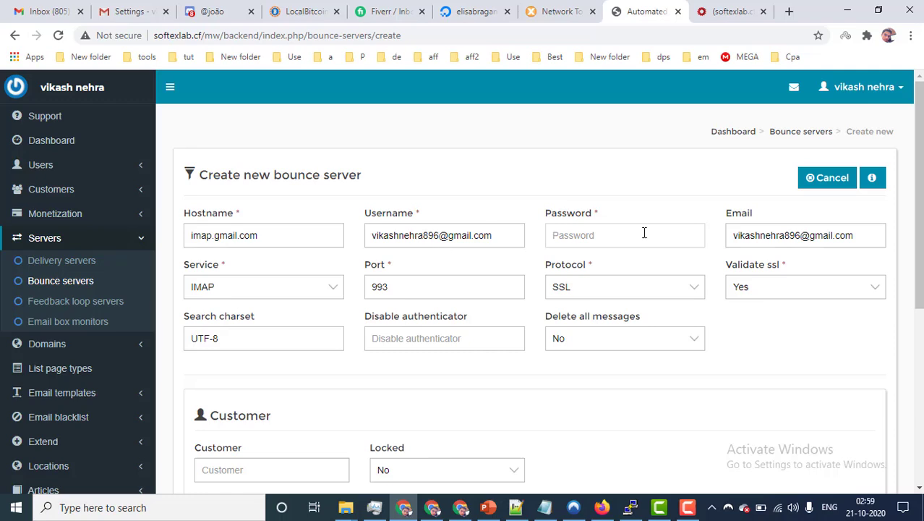
pyautogui.middleClick(59, 267)
pyautogui.click(651, 11)
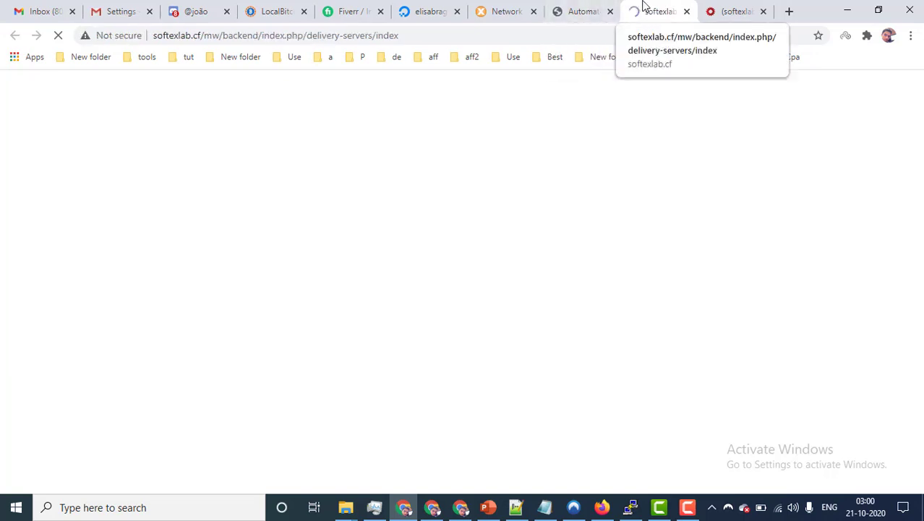
pyautogui.moveTo(643, 7); pyautogui.dragTo(594, 14)
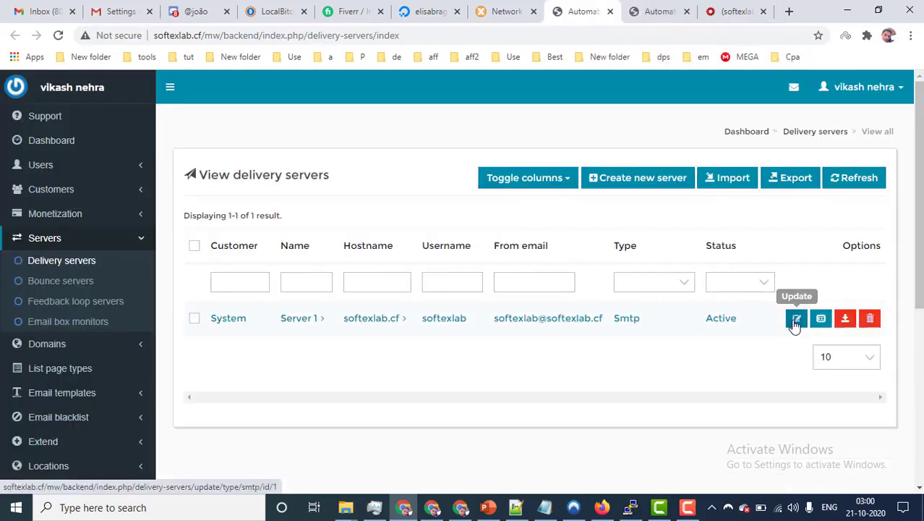
pyautogui.click(796, 321)
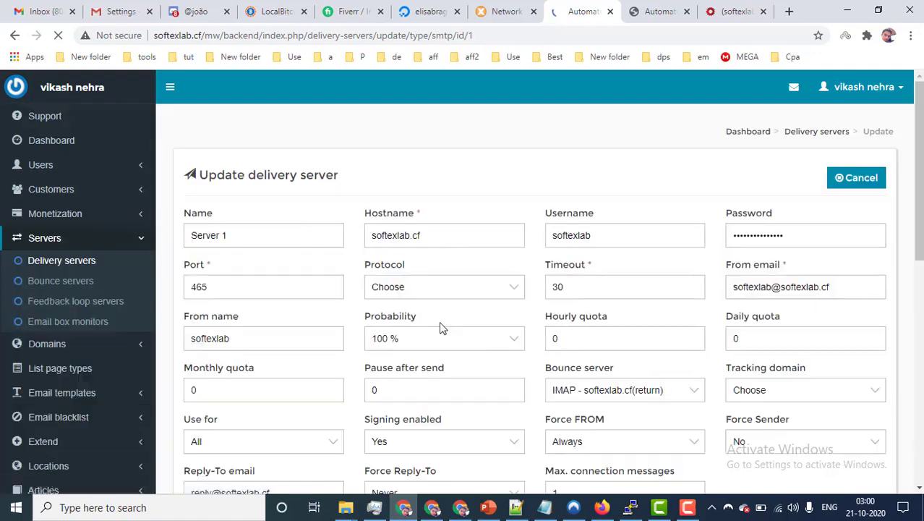
# Keep the IMAP bounce server assigned to the delivery server and save its changes.
pyautogui.scroll(-1, 442, 327)
pyautogui.scroll(-2, 442, 327)
pyautogui.click(625, 256)
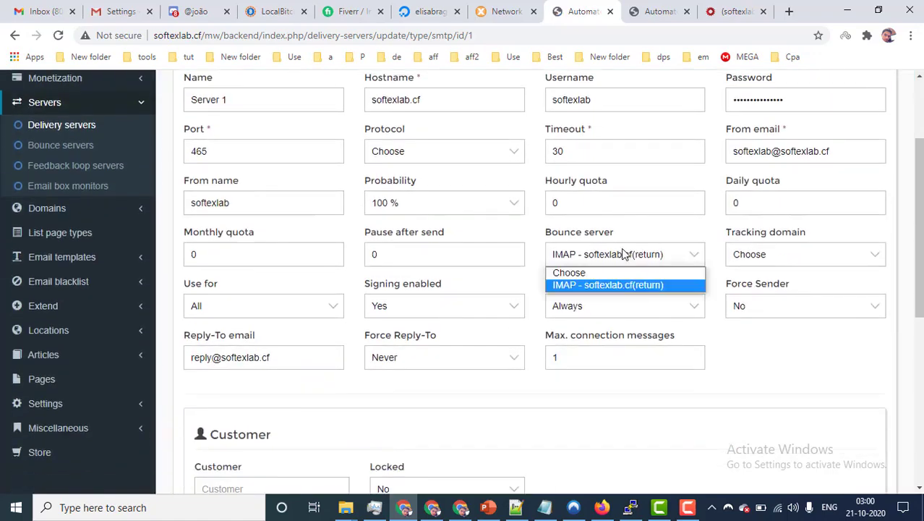
pyautogui.click(568, 289)
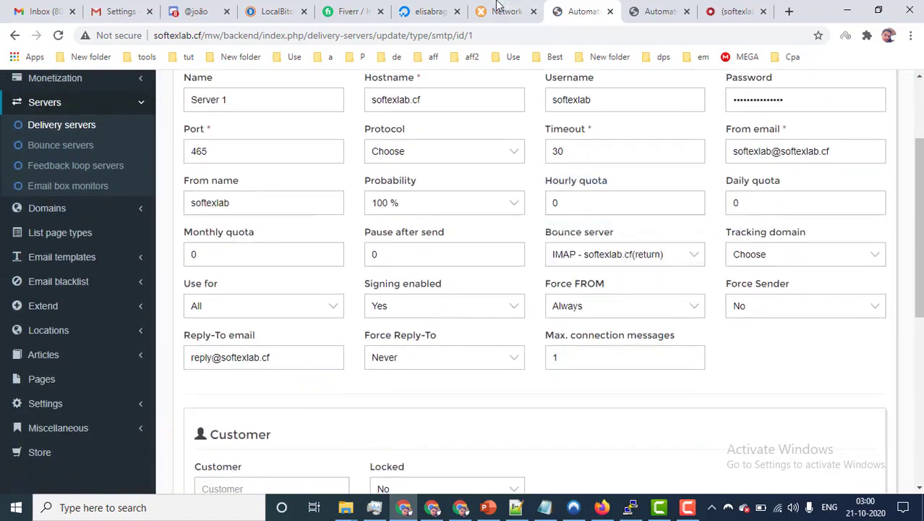
pyautogui.click(658, 10)
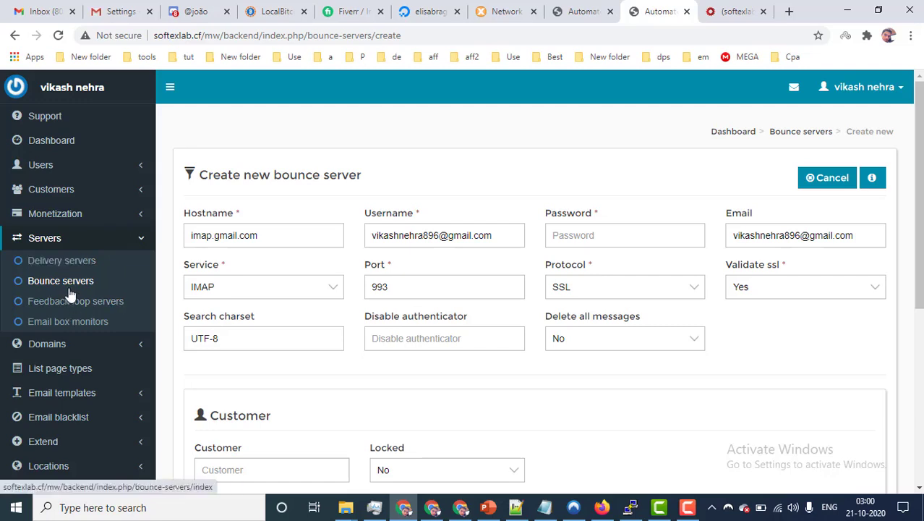
pyautogui.click(65, 283)
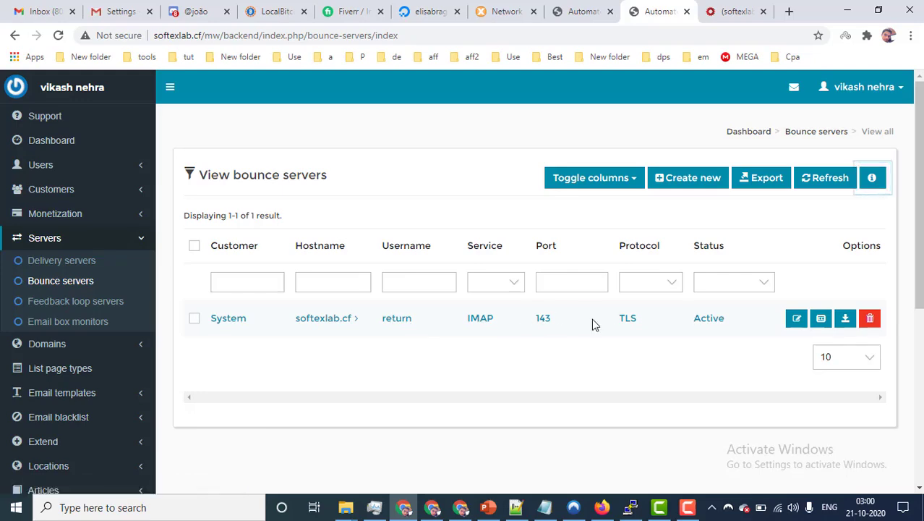
pyautogui.click(581, 11)
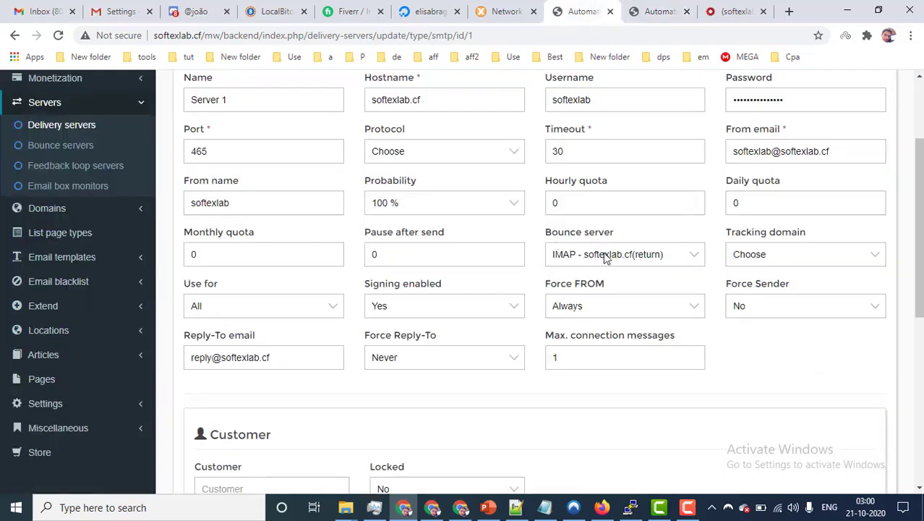
pyautogui.click(602, 255)
pyautogui.click(602, 282)
pyautogui.scroll(-5, 760, 277)
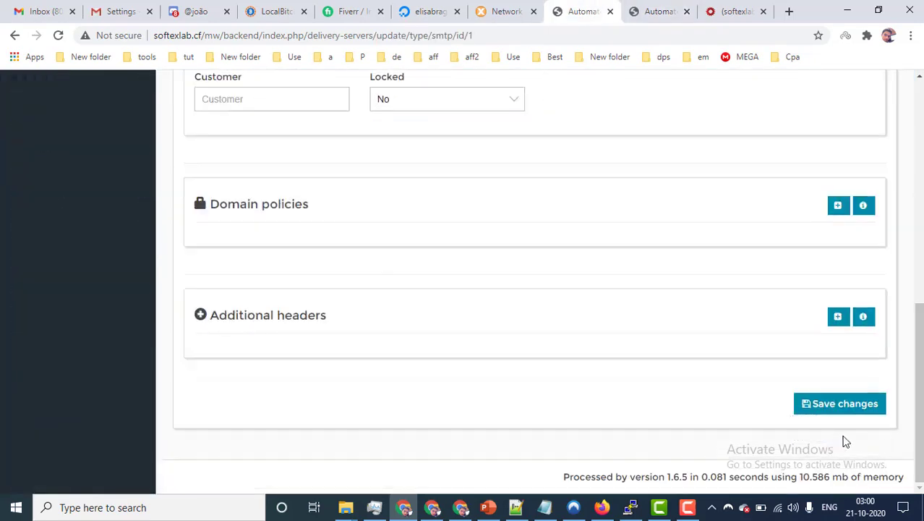
pyautogui.click(845, 403)
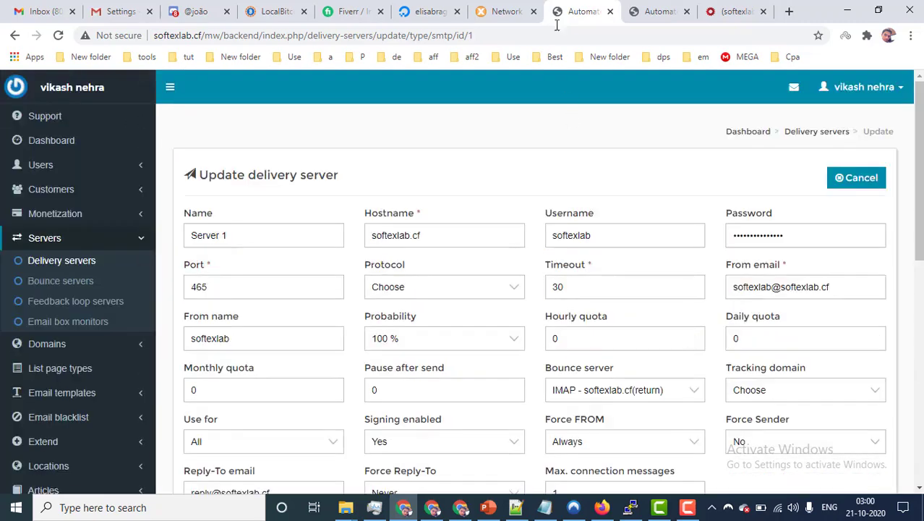
# Start a new bounce server from the list, then switch to cPanel's Email Accounts page.
pyautogui.click(655, 11)
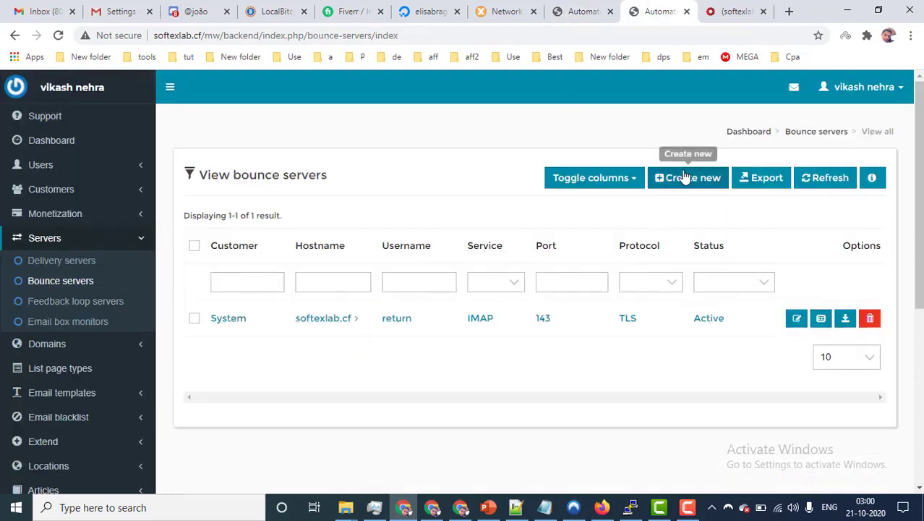
pyautogui.click(665, 179)
pyautogui.moveTo(434, 510)
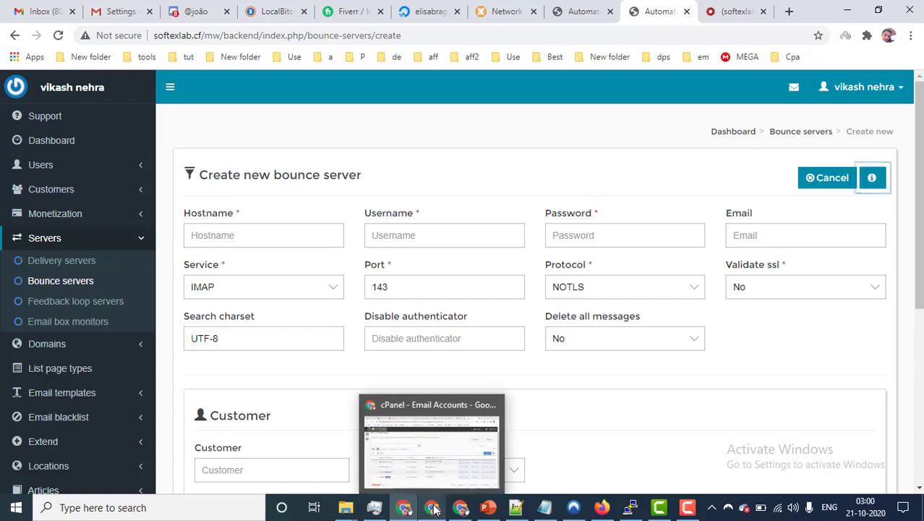
pyautogui.click(434, 384)
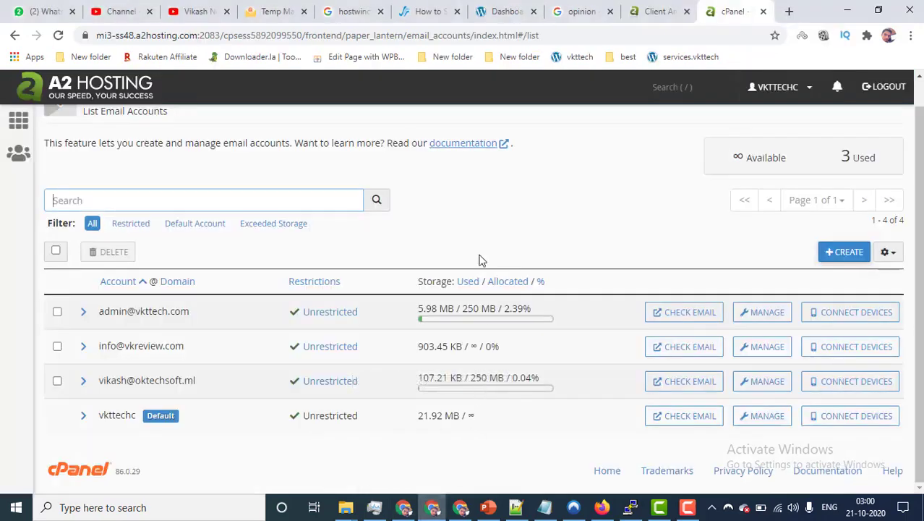
# Start a new cPanel email account with username bounce.
pyautogui.scroll(1, 483, 263)
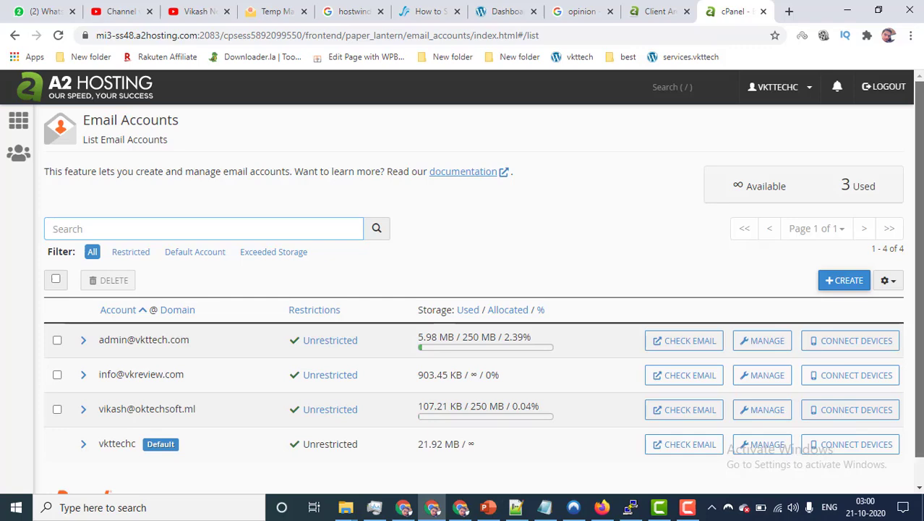
pyautogui.click(839, 282)
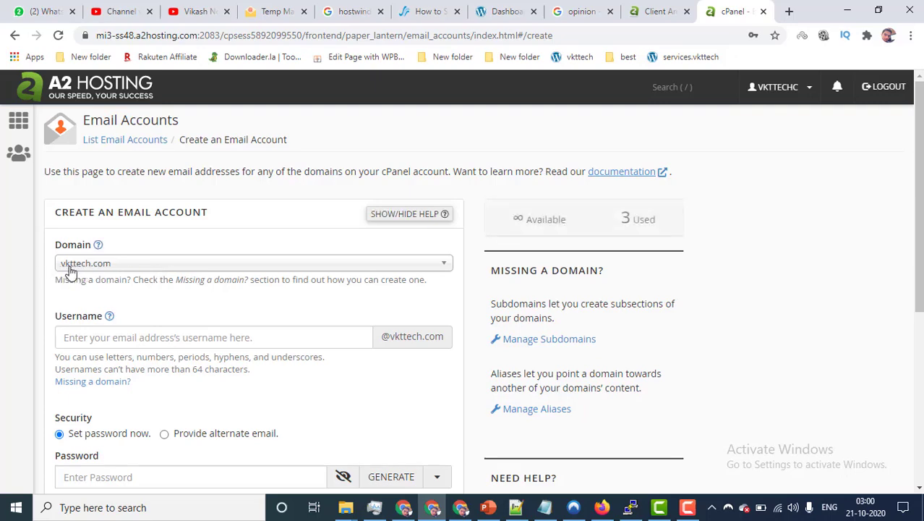
pyautogui.click(131, 333)
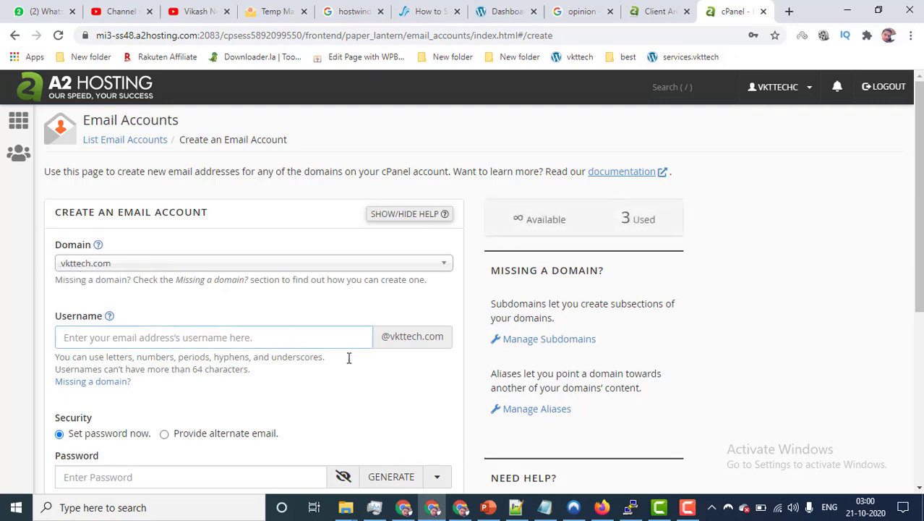
pyautogui.click(407, 508)
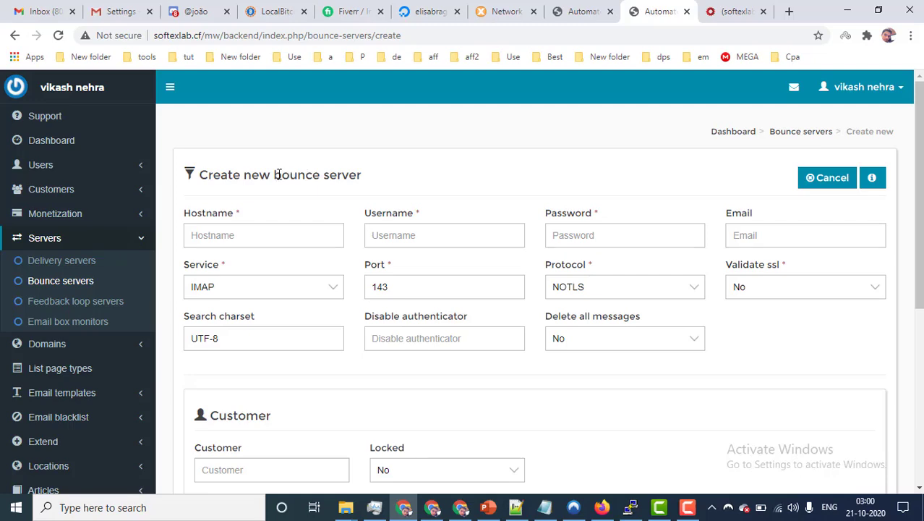
pyautogui.moveTo(276, 174); pyautogui.dragTo(312, 173)
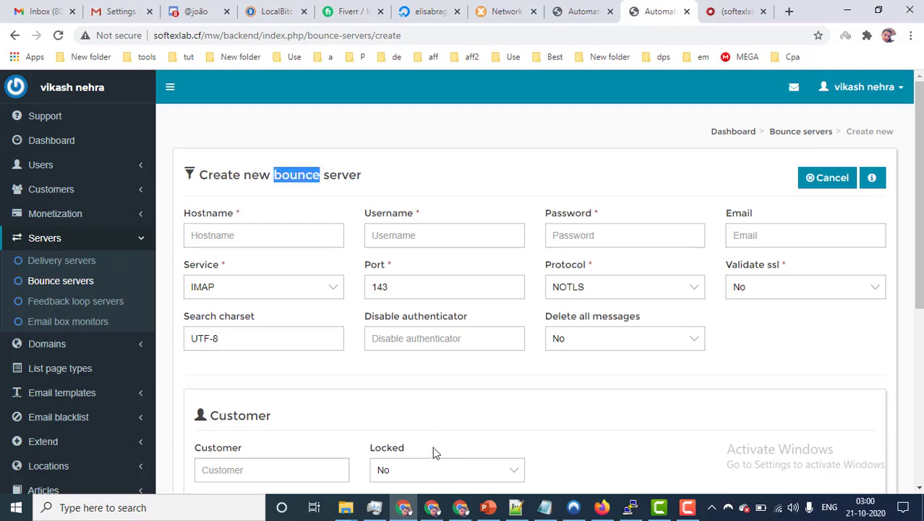
pyautogui.click(433, 508)
pyautogui.write('bounce')
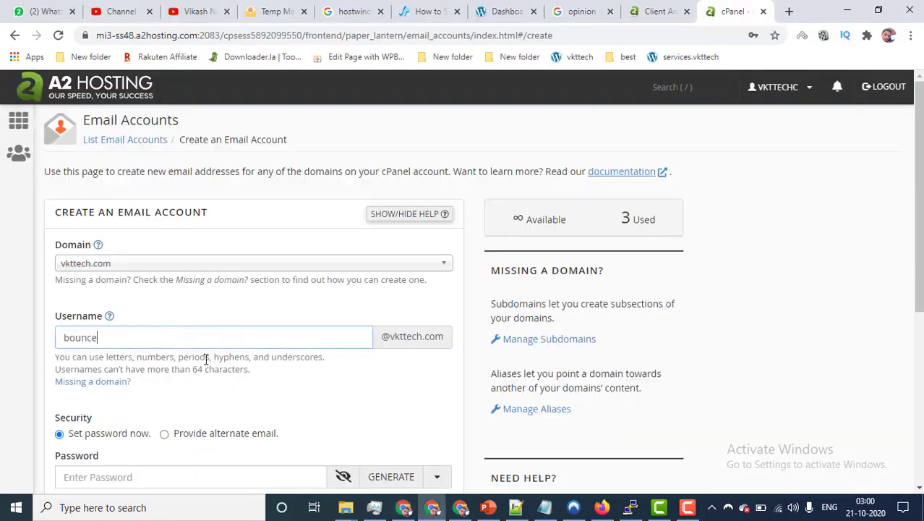
pyautogui.moveTo(218, 357); pyautogui.dragTo(223, 356)
pyautogui.scroll(-2, 221, 355)
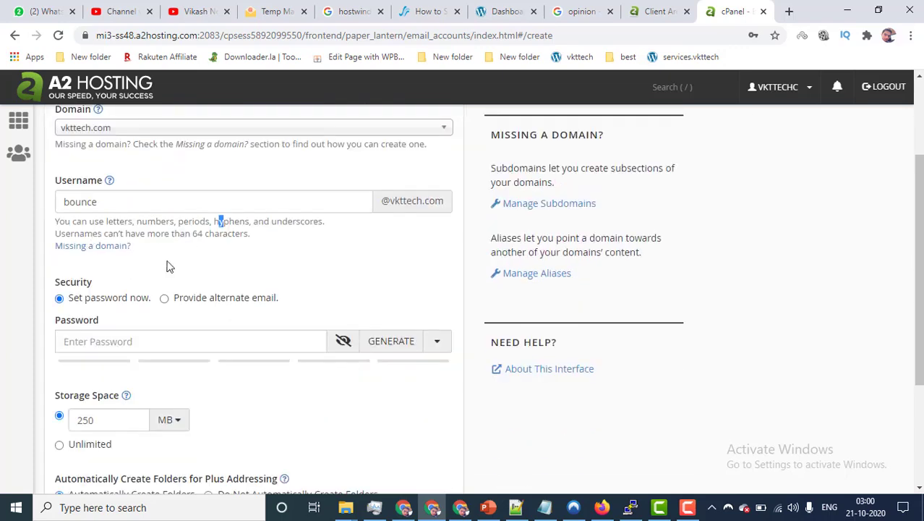
pyautogui.click(117, 341)
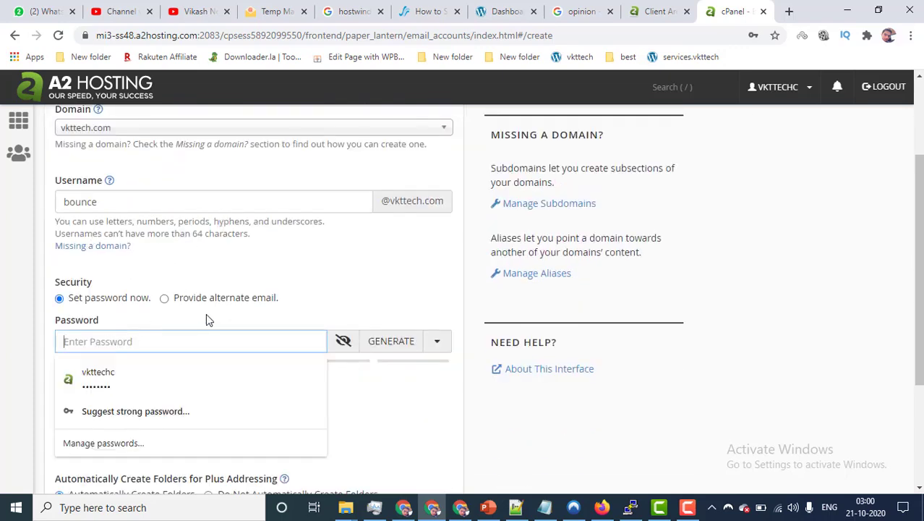
pyautogui.write('•••••••')
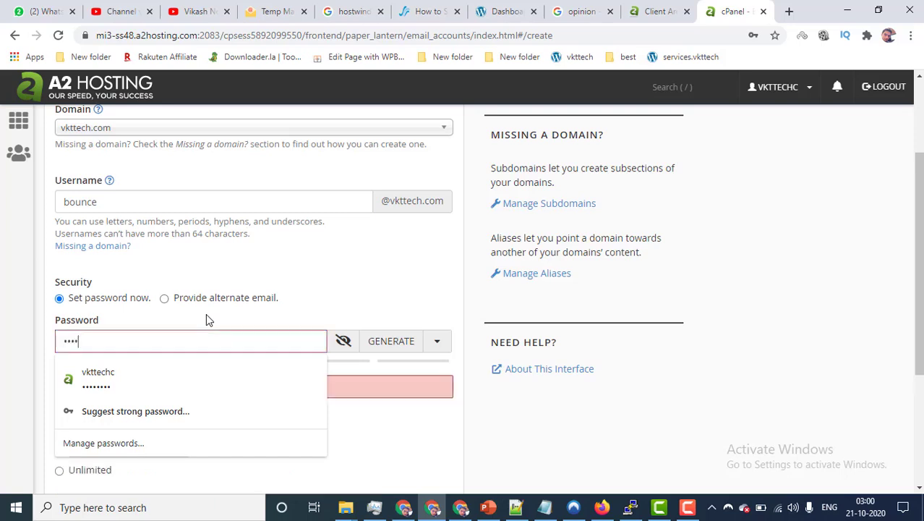
pyautogui.write('•••')
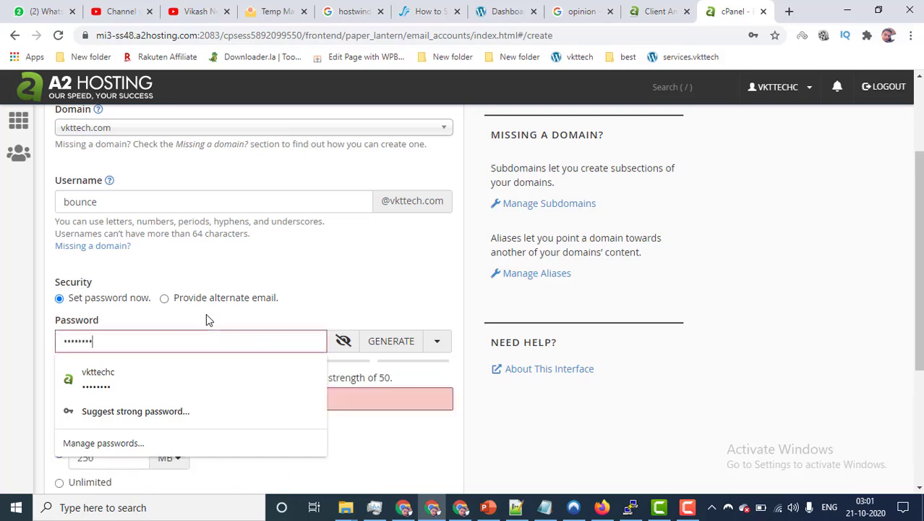
pyautogui.write('•')
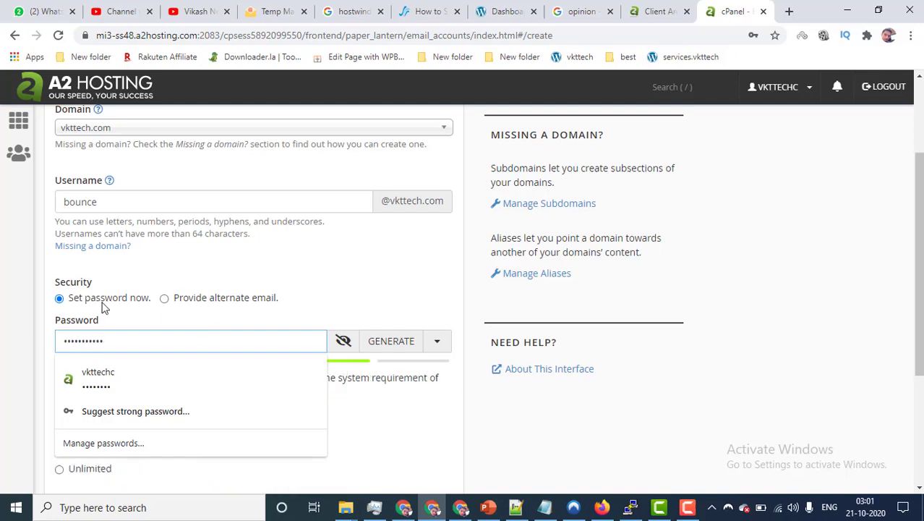
pyautogui.click(10, 326)
pyautogui.scroll(-2, 63, 340)
pyautogui.click(79, 334)
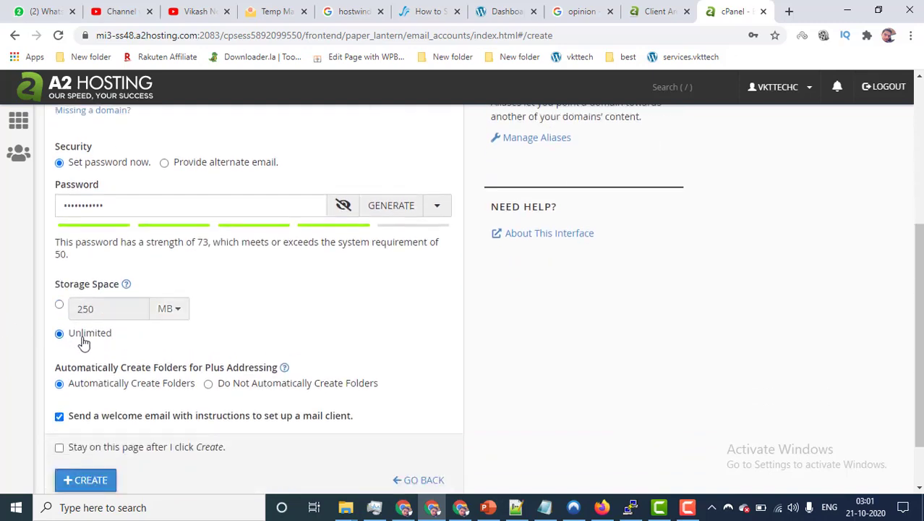
pyautogui.scroll(-1, 127, 340)
pyautogui.click(86, 409)
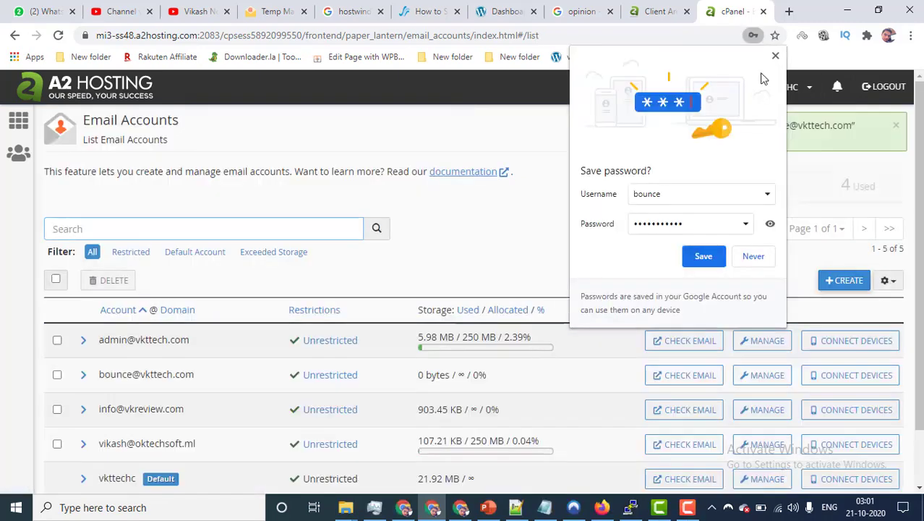
pyautogui.scroll(-1, 151, 372)
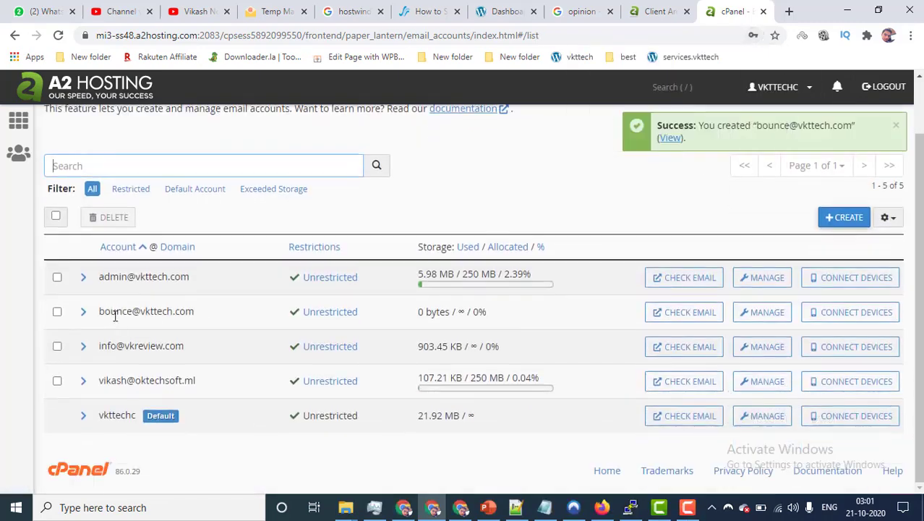
pyautogui.moveTo(99, 311); pyautogui.dragTo(201, 313)
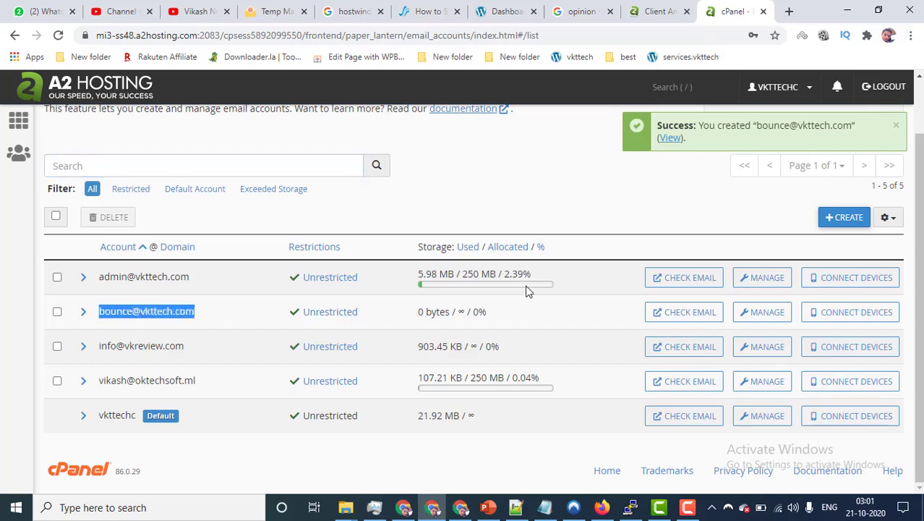
pyautogui.click(861, 319)
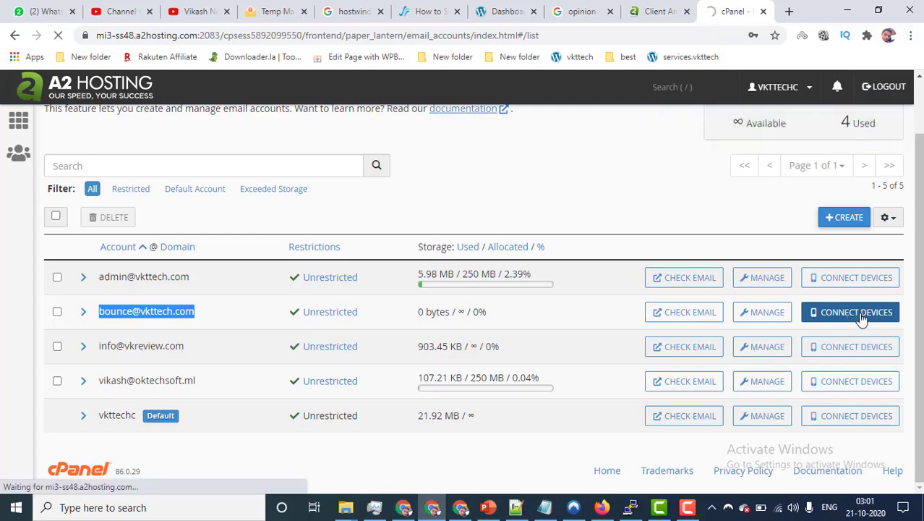
pyautogui.scroll(-5, 572, 304)
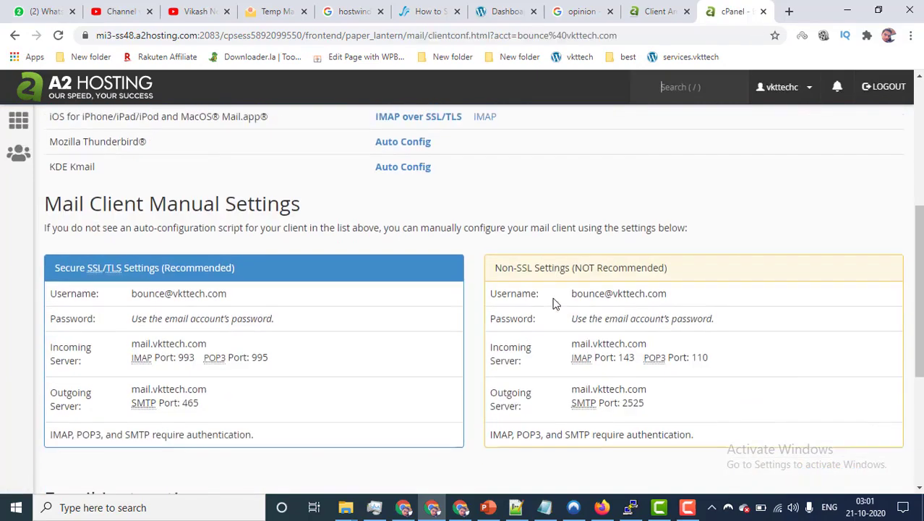
pyautogui.scroll(-3, 555, 303)
pyautogui.scroll(2, 555, 303)
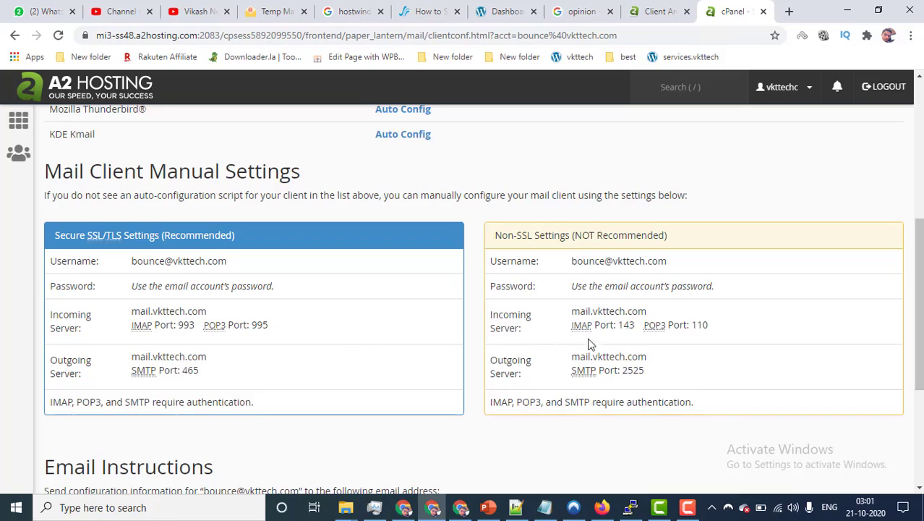
pyautogui.moveTo(732, 328); pyautogui.dragTo(554, 332)
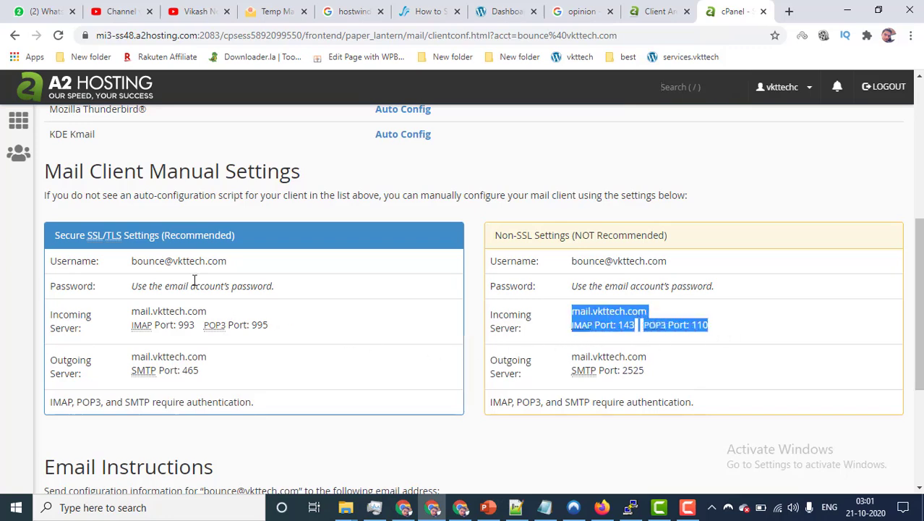
pyautogui.moveTo(131, 261); pyautogui.dragTo(293, 320)
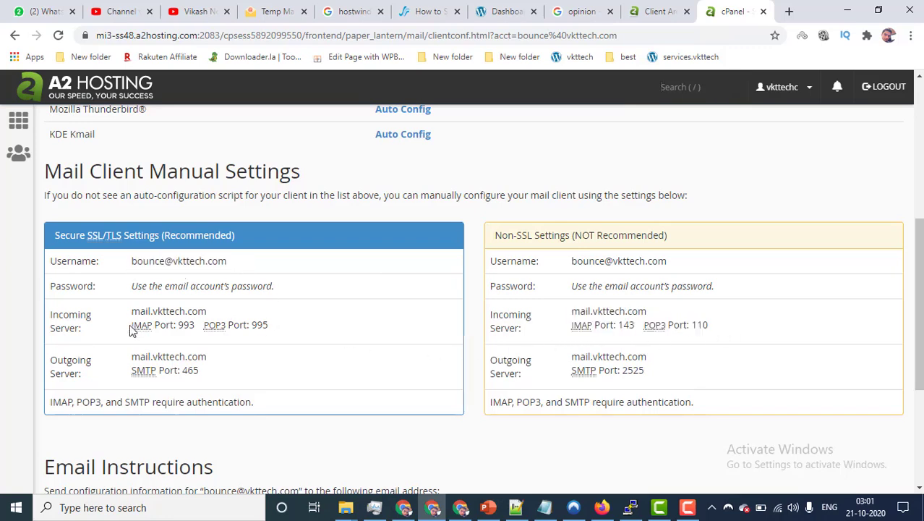
pyautogui.moveTo(132, 326); pyautogui.dragTo(229, 325)
pyautogui.click(289, 325)
# Select the incoming server hostname mail.vkttech.com, then bring up the new bounce-server form.
pyautogui.moveTo(50, 361)
pyautogui.mouseDown()
pyautogui.moveTo(102, 360)
pyautogui.moveTo(77, 376)
pyautogui.moveTo(65, 359)
pyautogui.mouseUp()
pyautogui.moveTo(51, 315)
pyautogui.mouseDown()
pyautogui.moveTo(98, 328)
pyautogui.moveTo(51, 330)
pyautogui.moveTo(50, 314)
pyautogui.moveTo(86, 335)
pyautogui.moveTo(54, 318)
pyautogui.mouseUp()
pyautogui.click(105, 339)
pyautogui.click(58, 315)
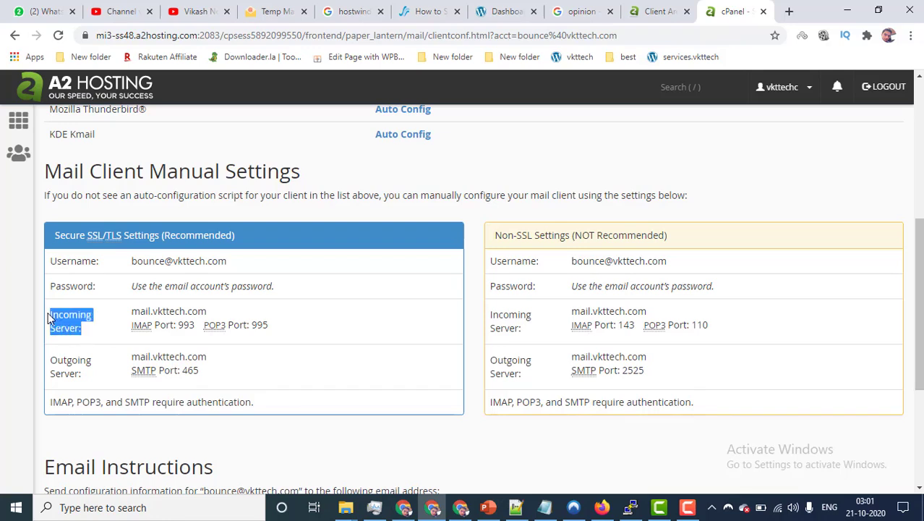
pyautogui.click(72, 349)
pyautogui.moveTo(54, 359); pyautogui.dragTo(102, 377)
pyautogui.moveTo(217, 357); pyautogui.dragTo(65, 362)
pyautogui.click(65, 361)
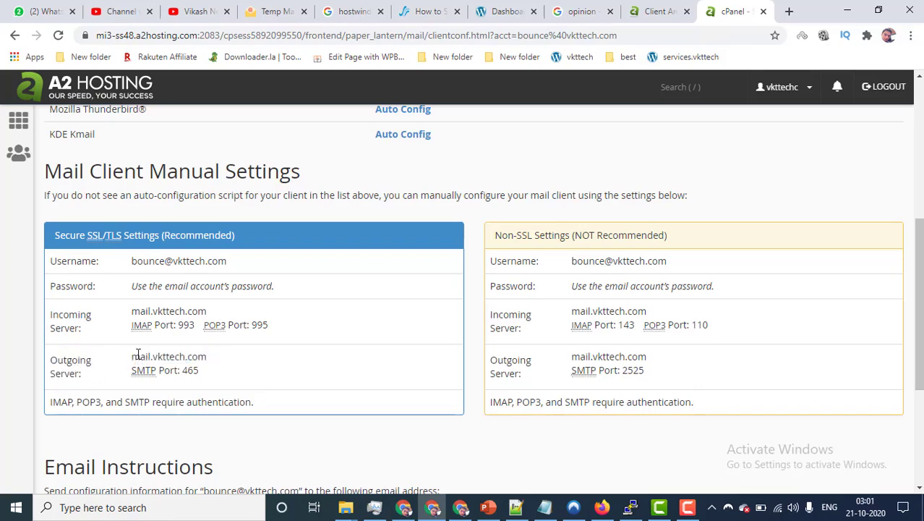
pyautogui.moveTo(133, 311); pyautogui.dragTo(208, 314)
pyautogui.hotkey('ctrl', 'c')
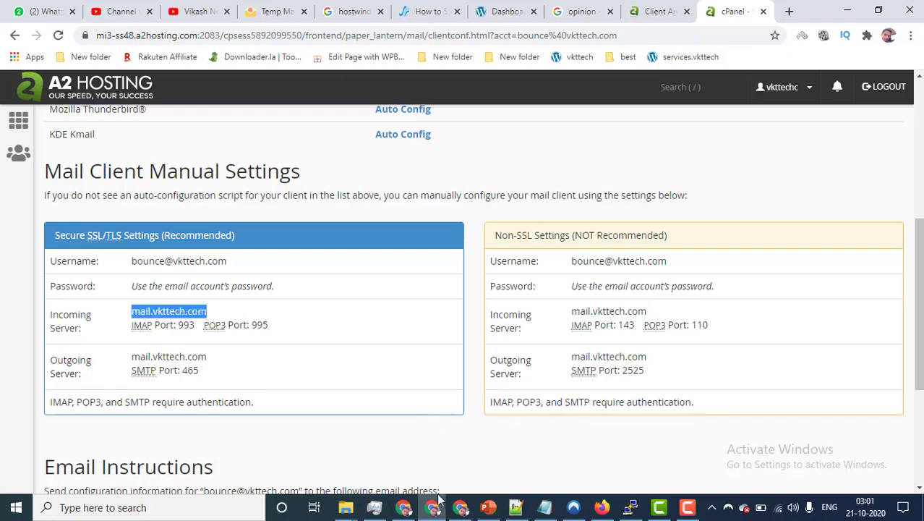
pyautogui.click(413, 512)
pyautogui.click(268, 239)
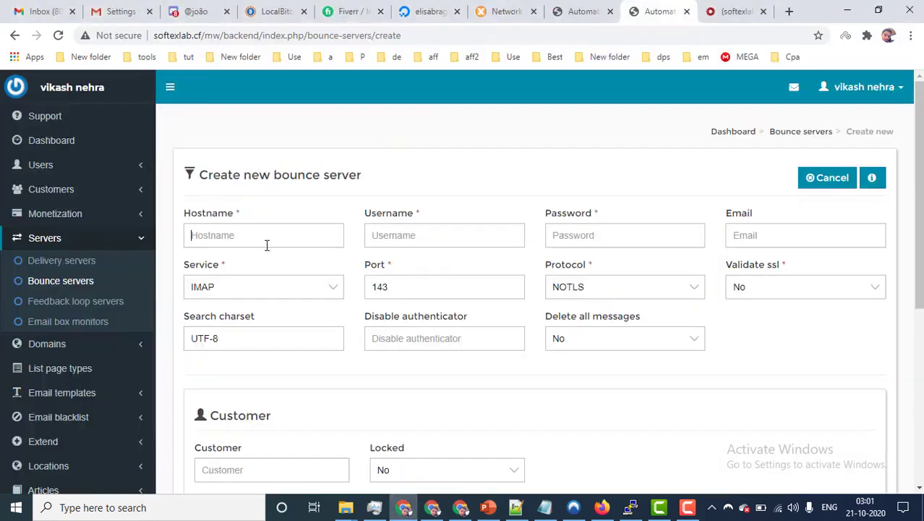
pyautogui.hotkey('ctrl', 'v')
pyautogui.click(412, 506)
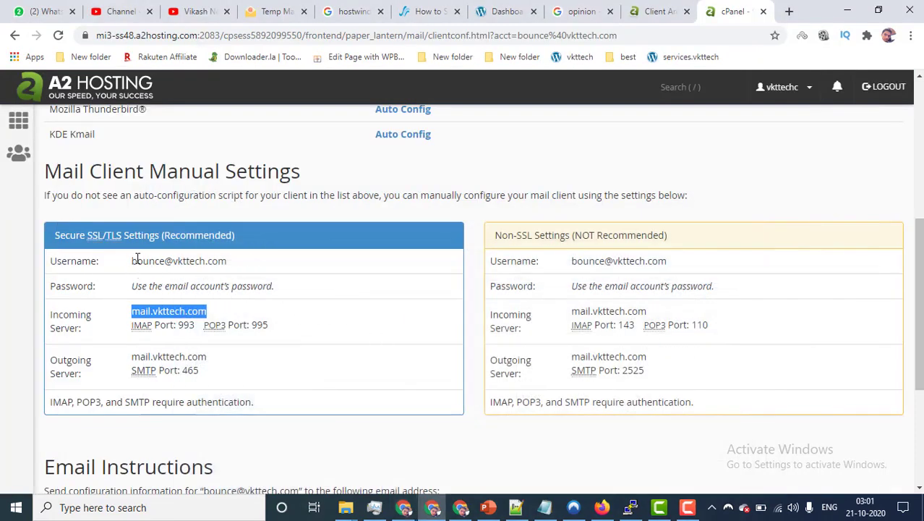
pyautogui.moveTo(132, 260); pyautogui.dragTo(228, 262)
pyautogui.hotkey('ctrl', 'c')
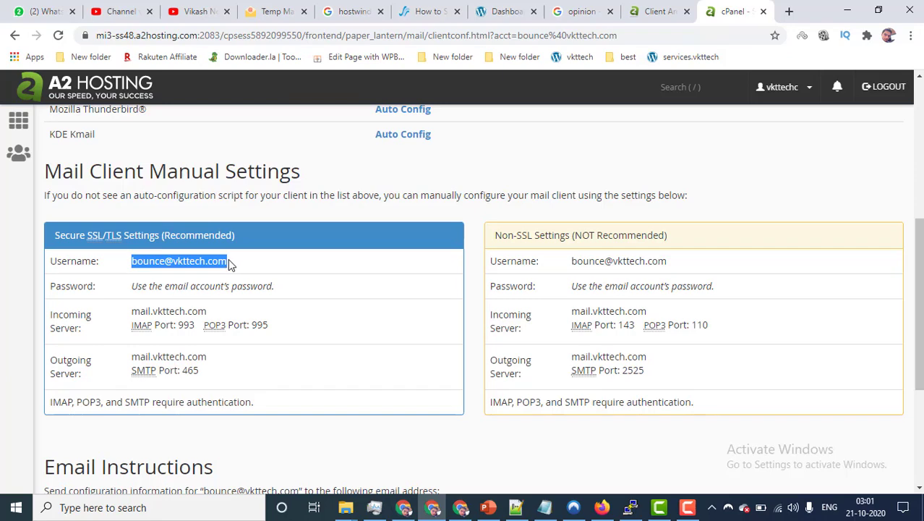
pyautogui.click(404, 507)
pyautogui.click(448, 238)
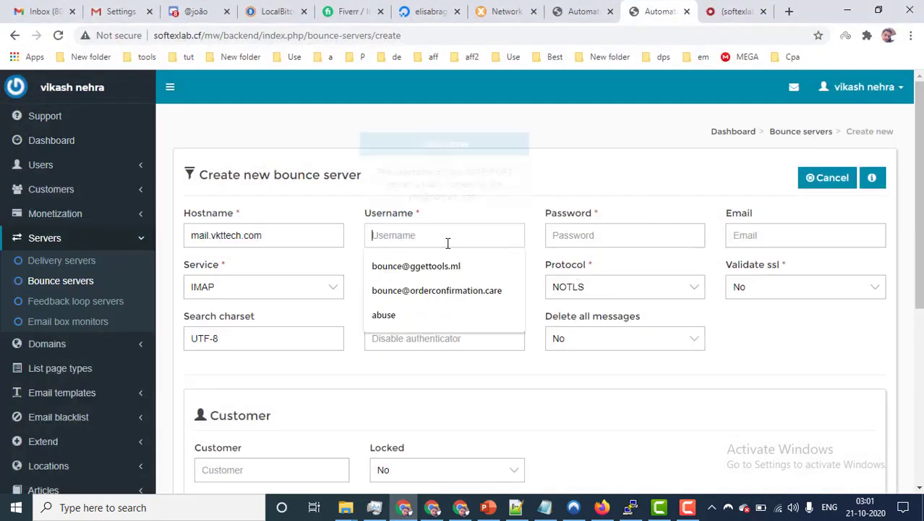
pyautogui.hotkey('ctrl', 'v')
pyautogui.click(576, 232)
pyautogui.write('•')
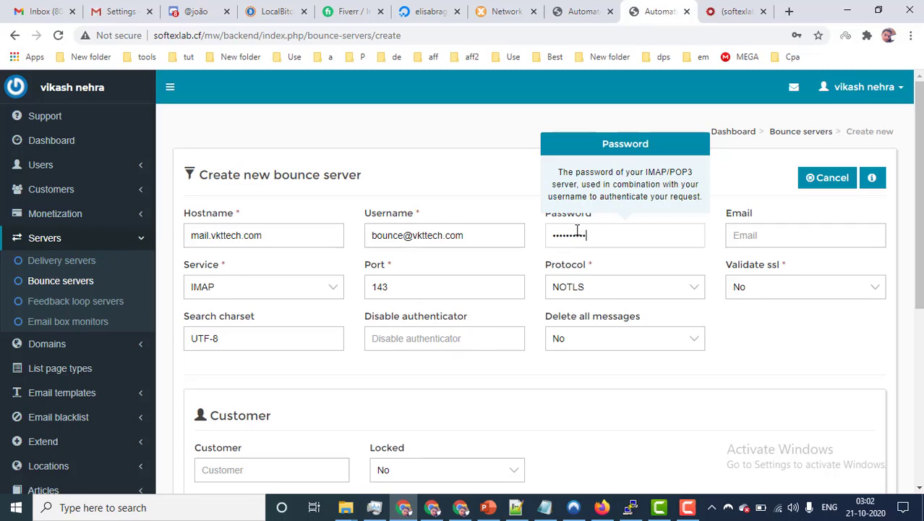
pyautogui.tripleClick(462, 235)
pyautogui.hotkey('ctrl', 'c')
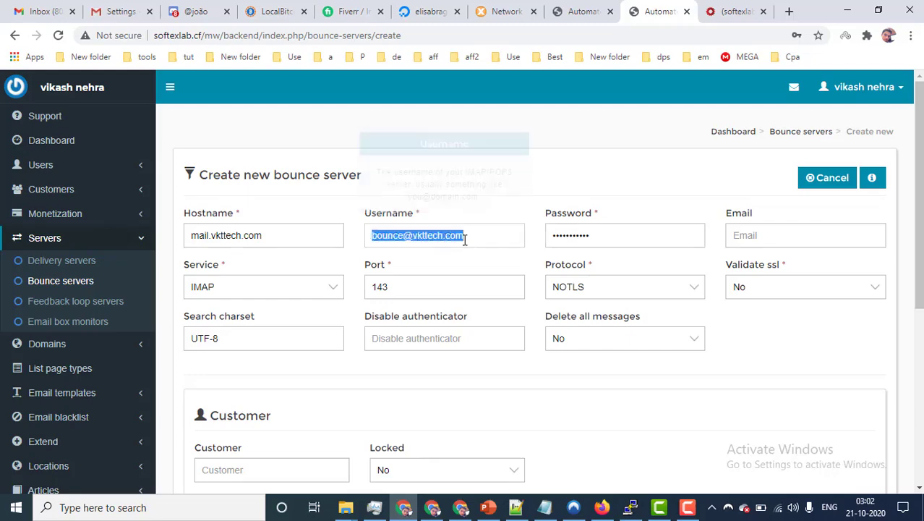
pyautogui.click(752, 235)
pyautogui.hotkey('ctrl', 'v')
pyautogui.click(749, 347)
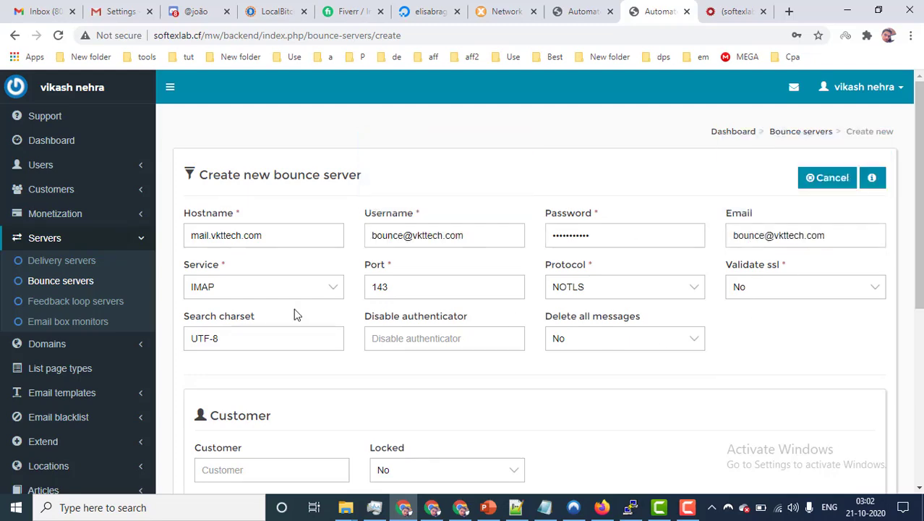
# Check cPanel's IMAP ports and try port 993 with SSL protocol.
pyautogui.click(432, 507)
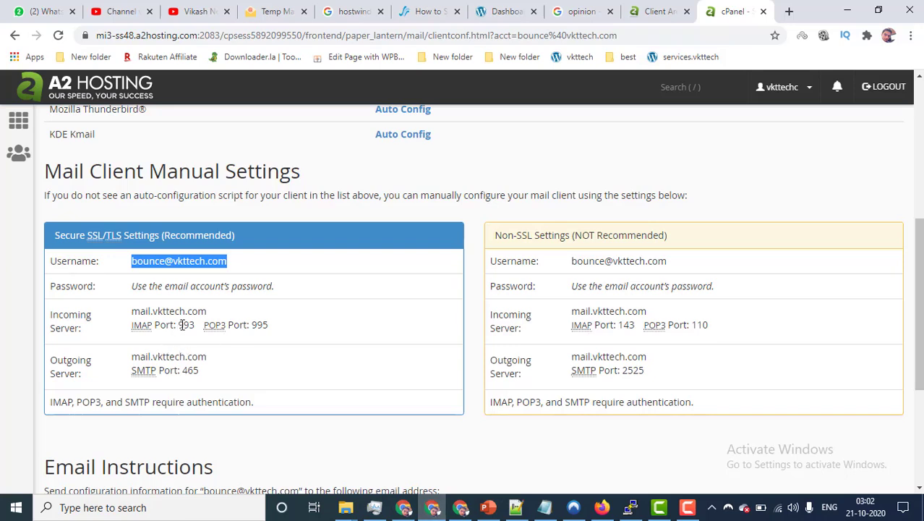
pyautogui.moveTo(178, 326); pyautogui.dragTo(194, 325)
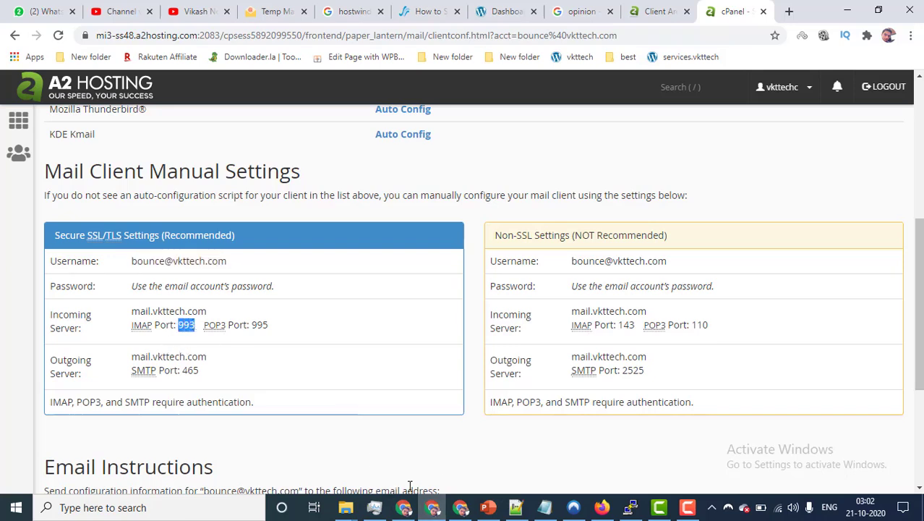
pyautogui.moveTo(619, 325); pyautogui.dragTo(633, 325)
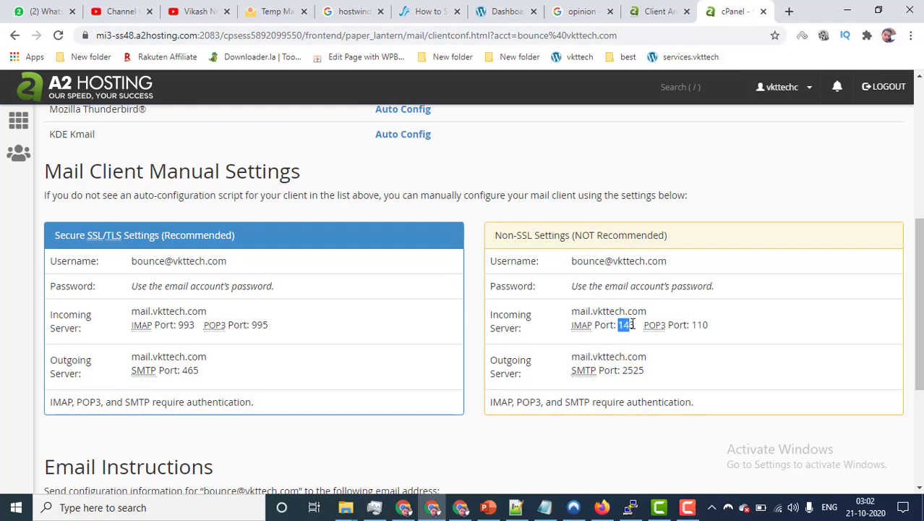
pyautogui.click(404, 507)
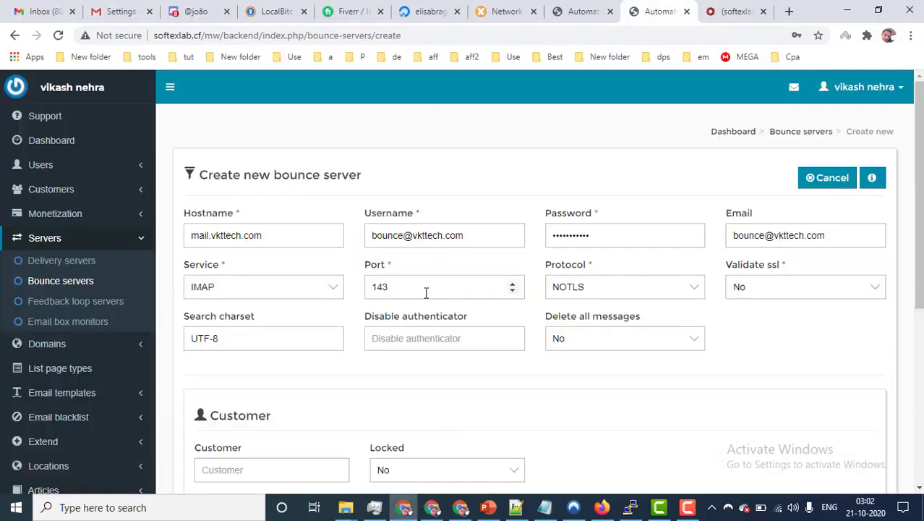
pyautogui.moveTo(424, 293); pyautogui.dragTo(331, 289)
pyautogui.write('993')
pyautogui.click(595, 287)
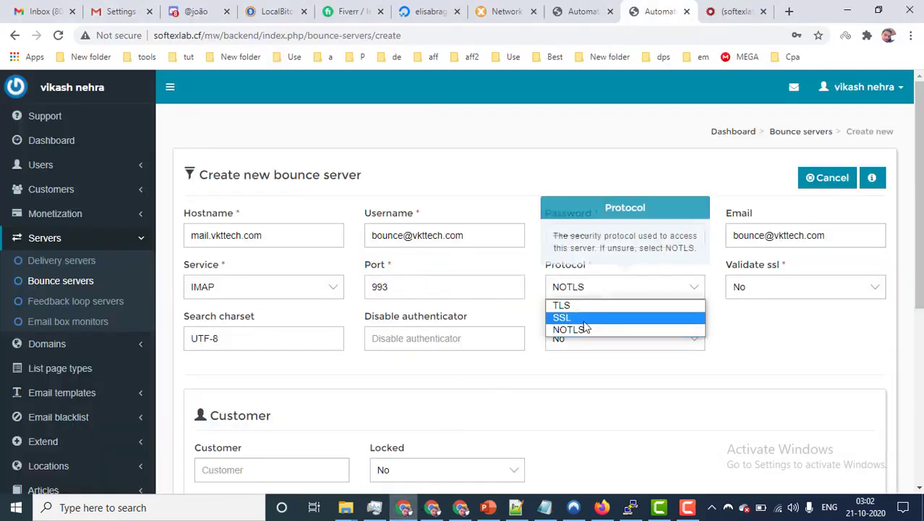
pyautogui.click(626, 314)
# Revert the server to IMAP port 143 with the NOTLS protocol.
pyautogui.click(432, 507)
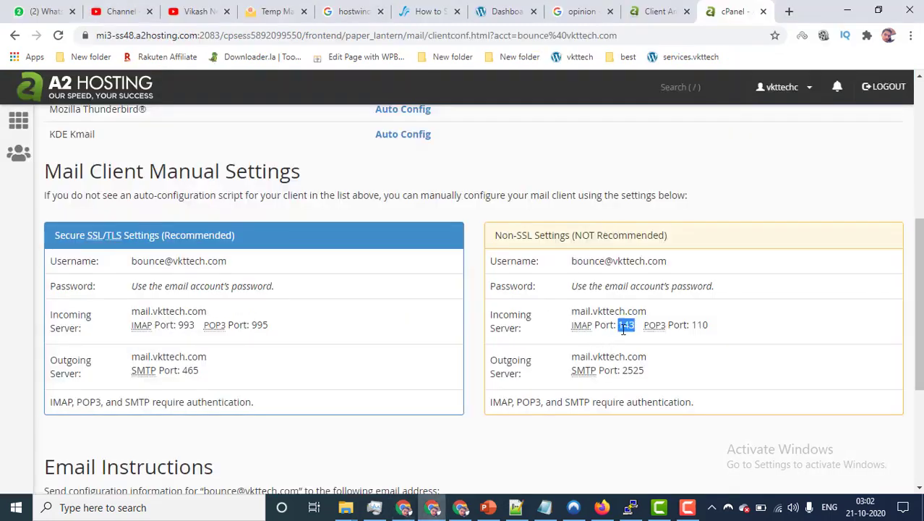
pyautogui.click(403, 507)
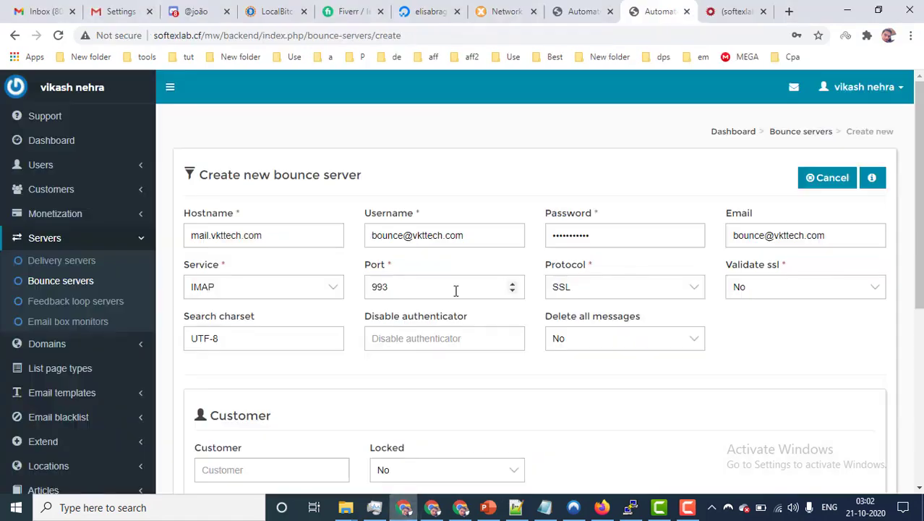
pyautogui.click(748, 347)
pyautogui.click(578, 288)
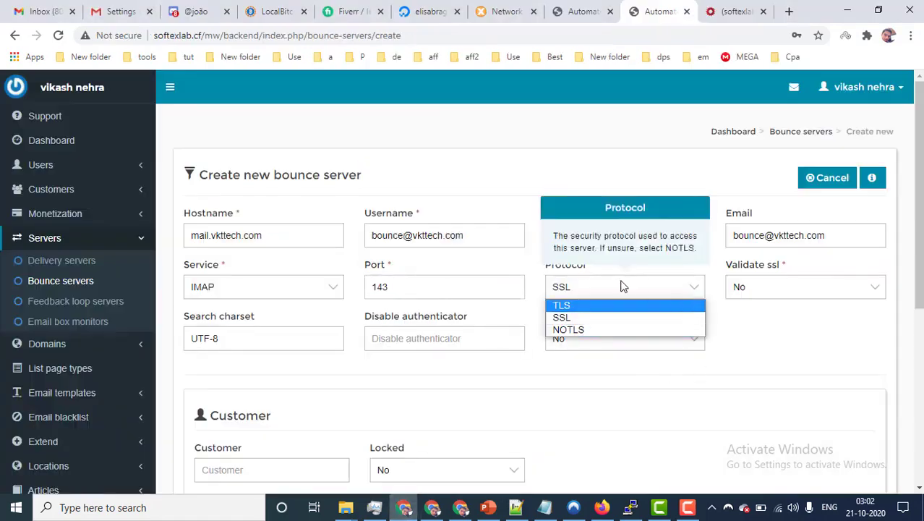
pyautogui.click(452, 284)
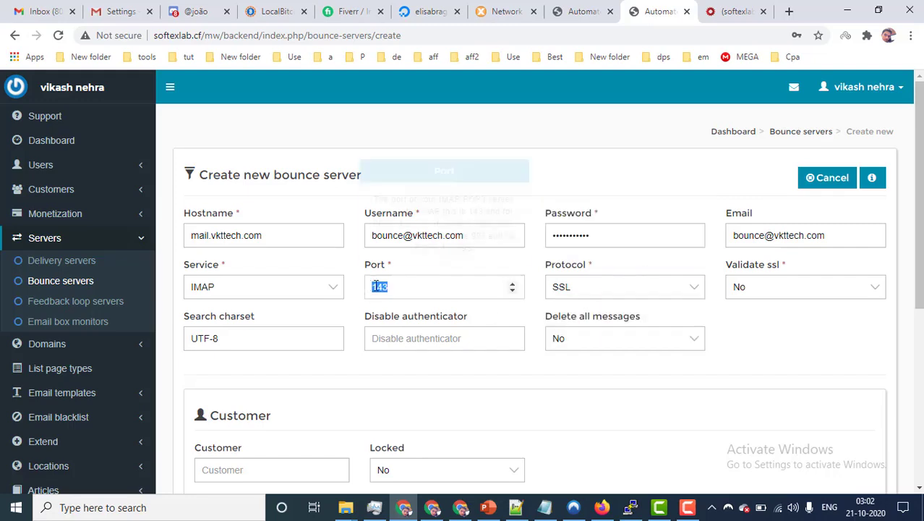
pyautogui.click(593, 287)
pyautogui.click(593, 329)
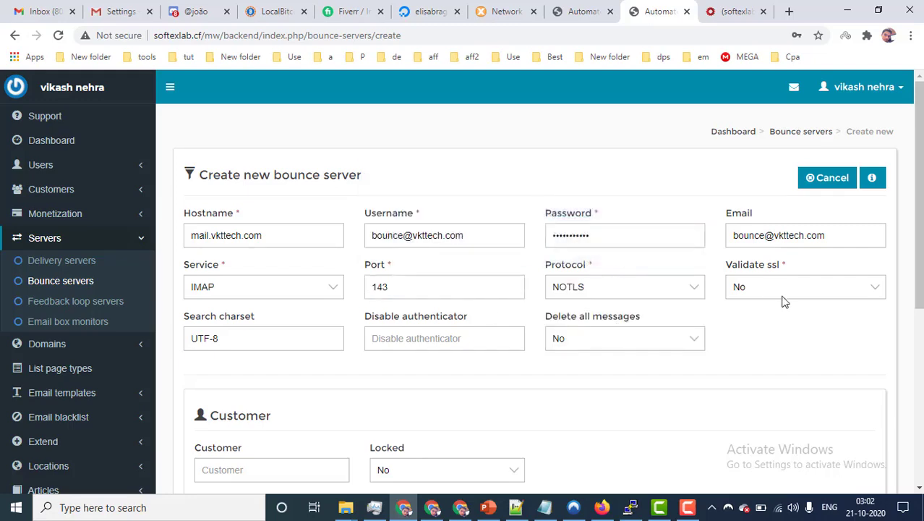
pyautogui.scroll(-3, 795, 302)
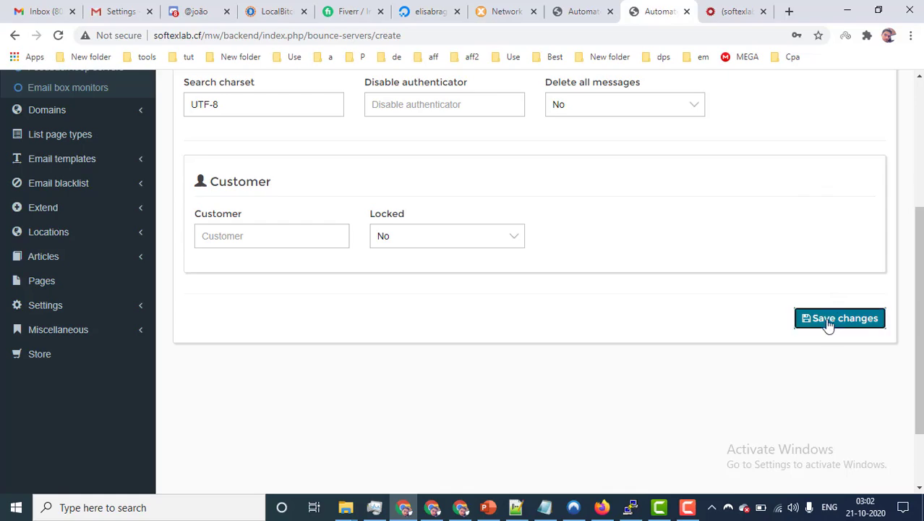
# Save the mail.vkttech.com bounce server and confirm it appears in the bounce servers list.
pyautogui.click(829, 320)
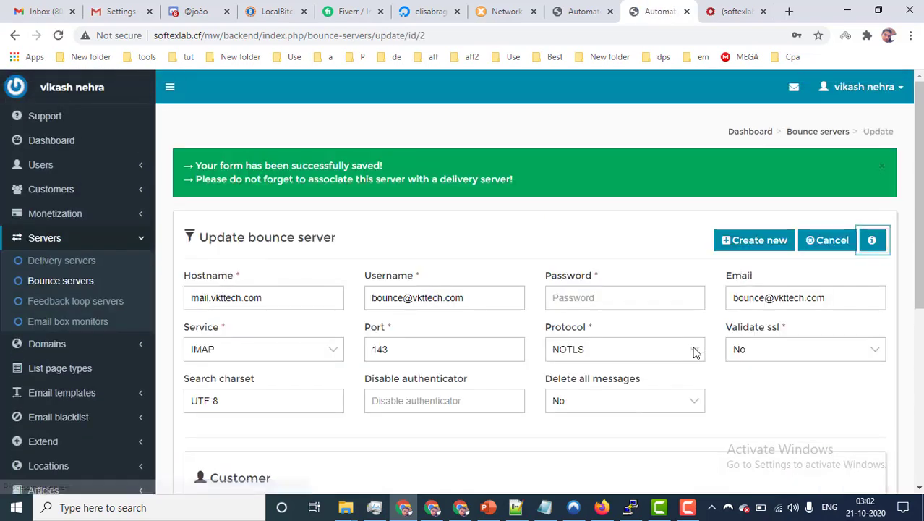
pyautogui.click(67, 288)
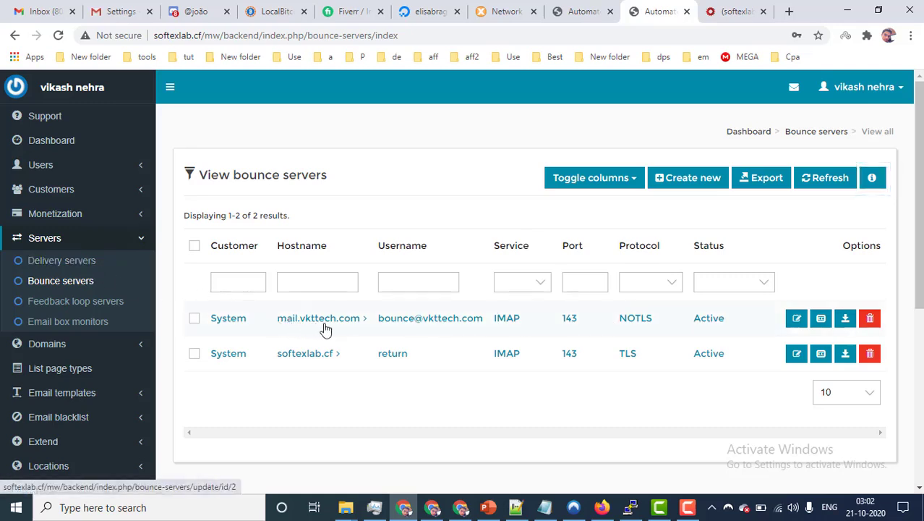
pyautogui.click(72, 262)
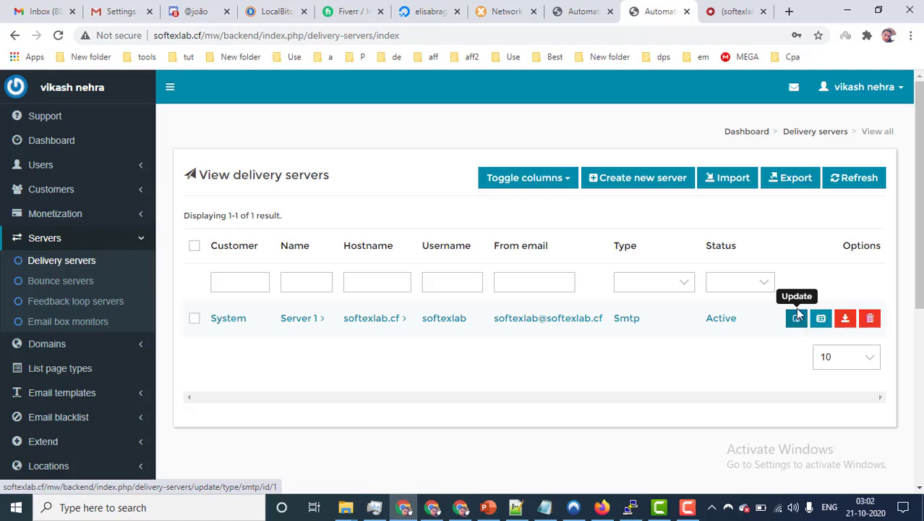
# Review Server 1's bounce server dropdown without changing it, then return to cPanel.
pyautogui.click(796, 322)
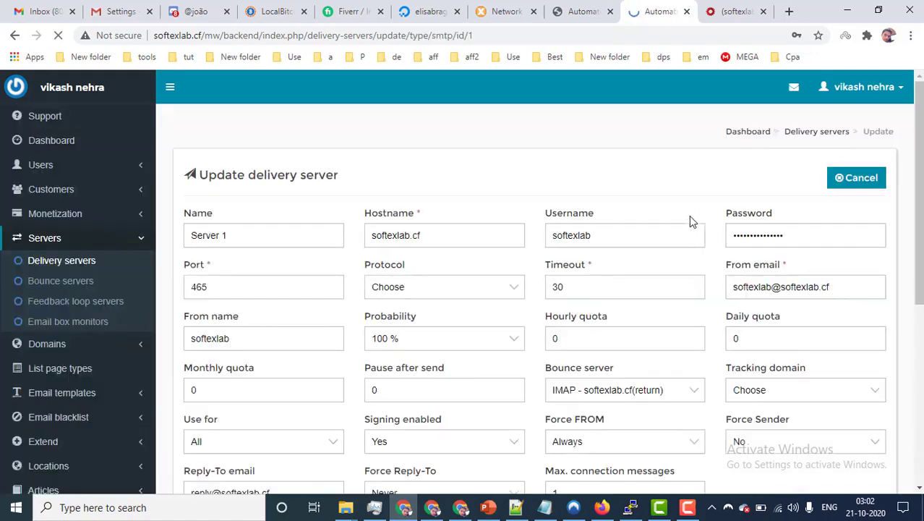
pyautogui.scroll(-2, 690, 215)
pyautogui.click(594, 261)
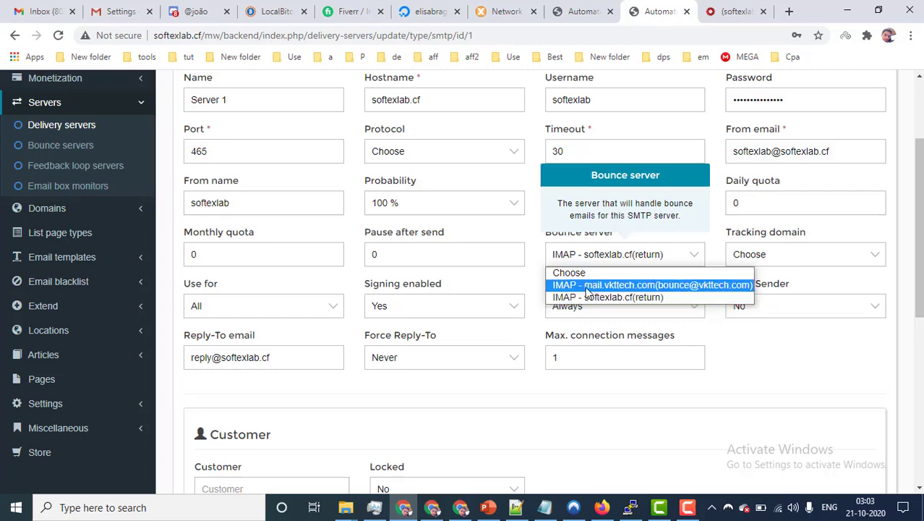
pyautogui.click(765, 355)
pyautogui.click(434, 509)
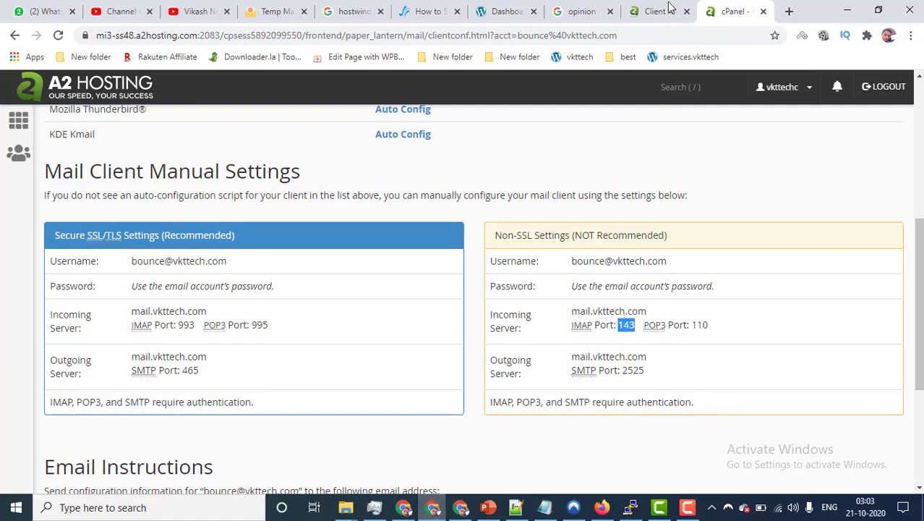
pyautogui.scroll(4, 266, 140)
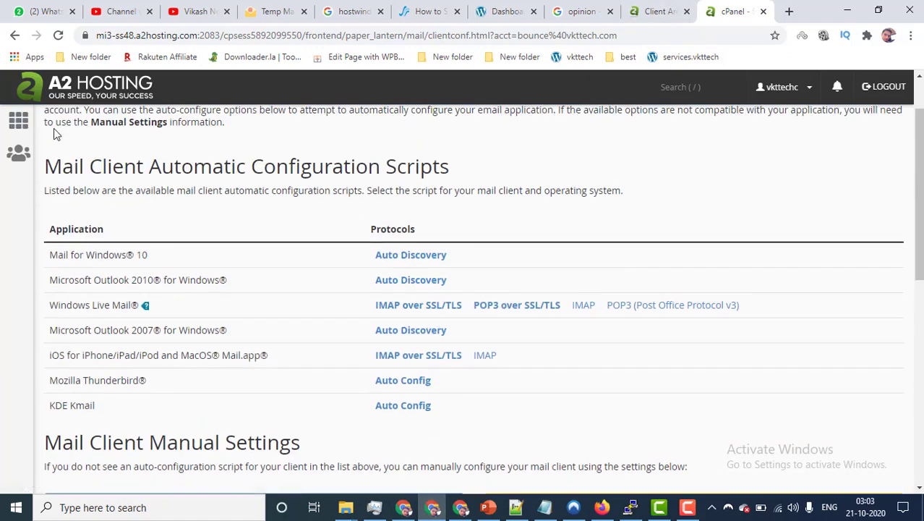
pyautogui.click(13, 35)
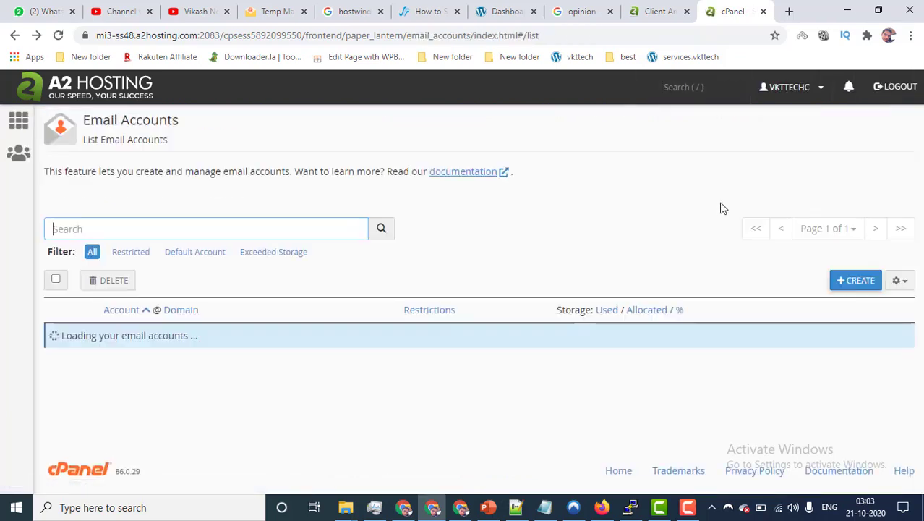
pyautogui.scroll(-2, 601, 230)
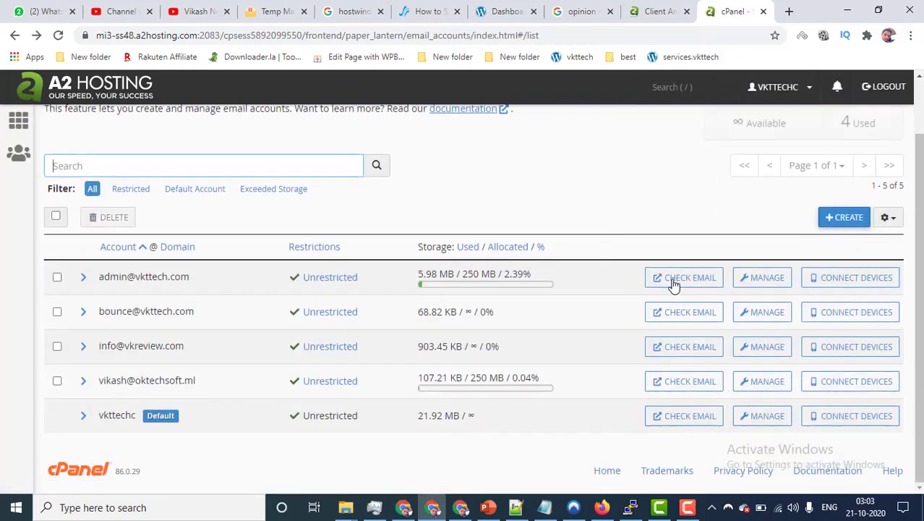
pyautogui.click(684, 316)
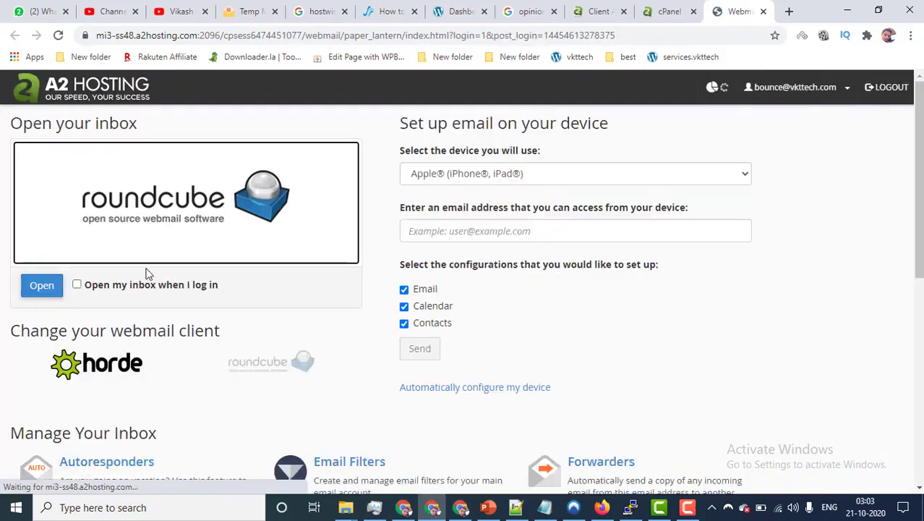
pyautogui.click(42, 286)
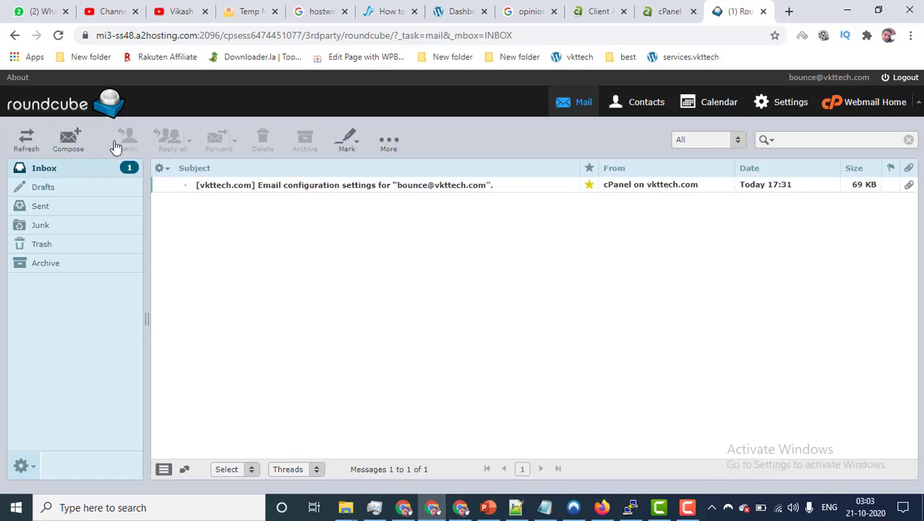
pyautogui.click(406, 508)
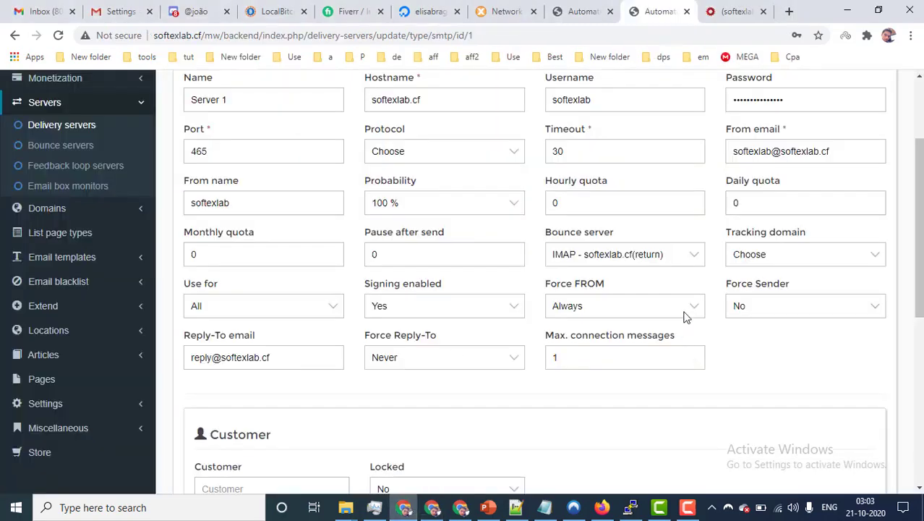
# Open Servers > Feedback loop servers, showing one active softexlab.cf IMAP server on port 143.
pyautogui.scroll(2, 731, 282)
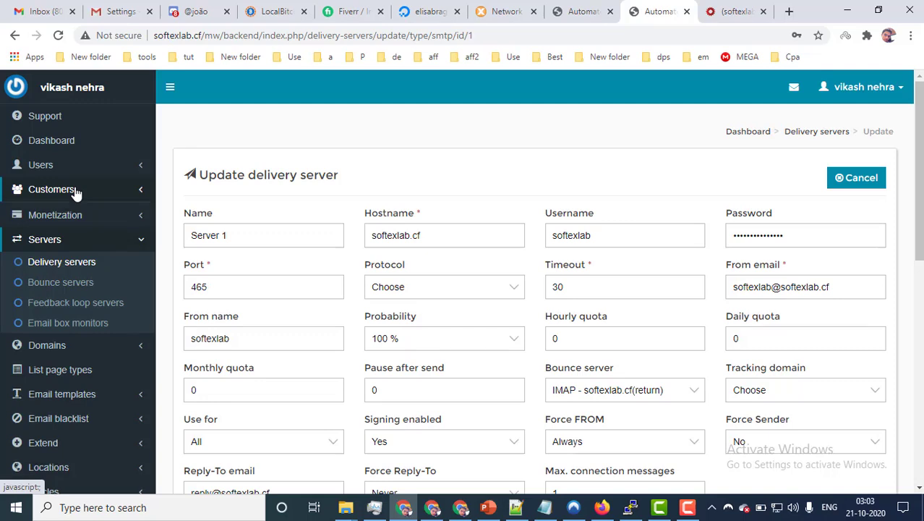
pyautogui.click(46, 191)
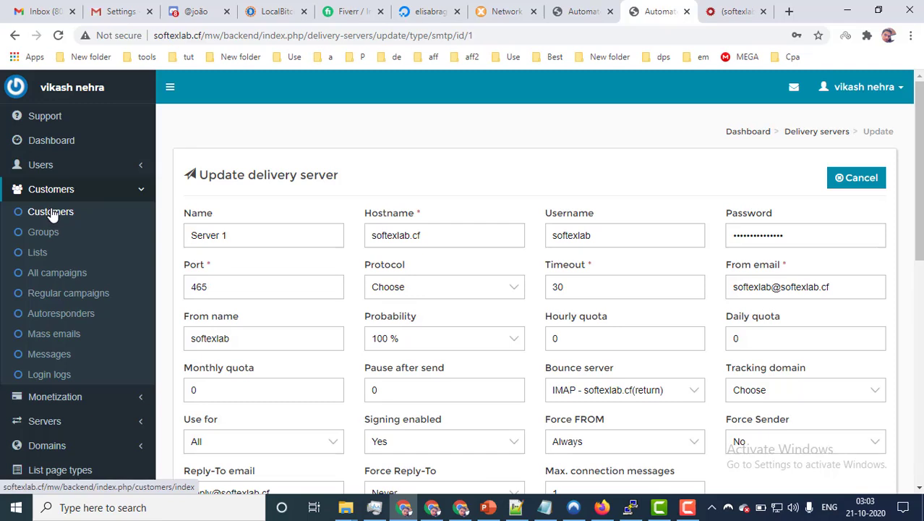
pyautogui.click(135, 193)
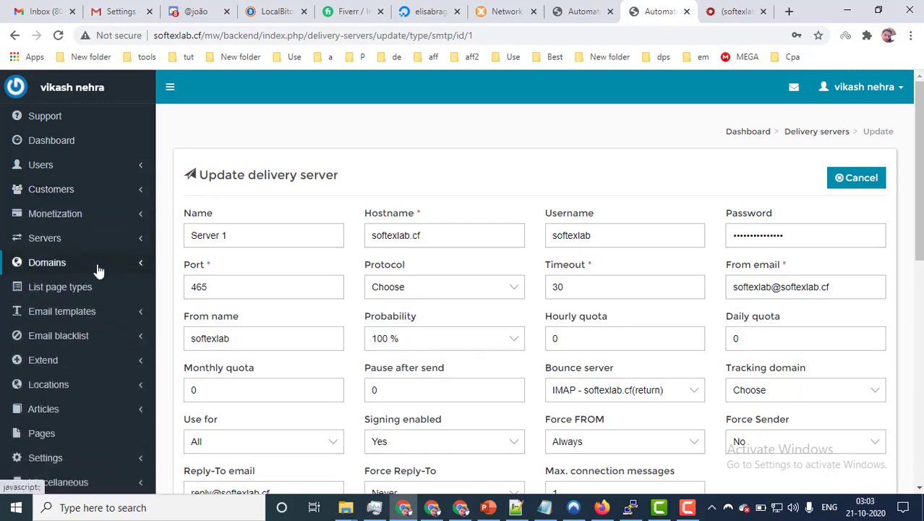
pyautogui.click(100, 241)
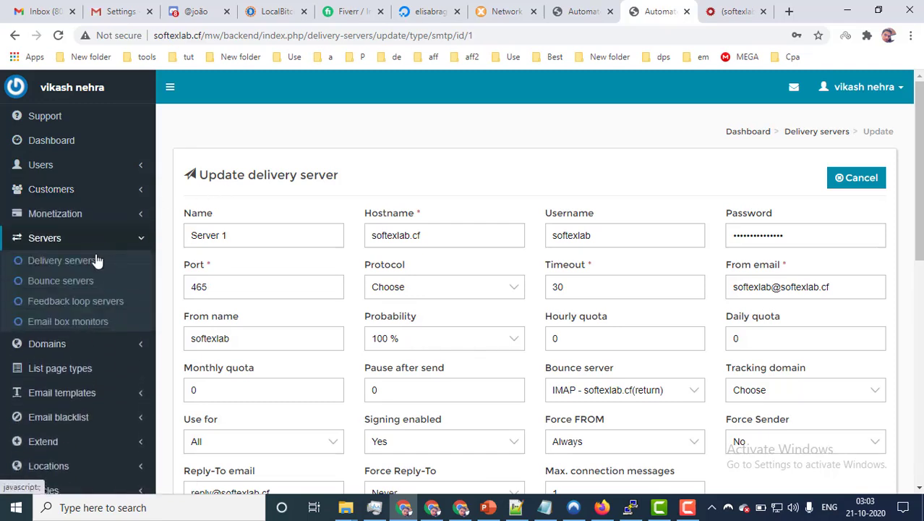
pyautogui.click(40, 309)
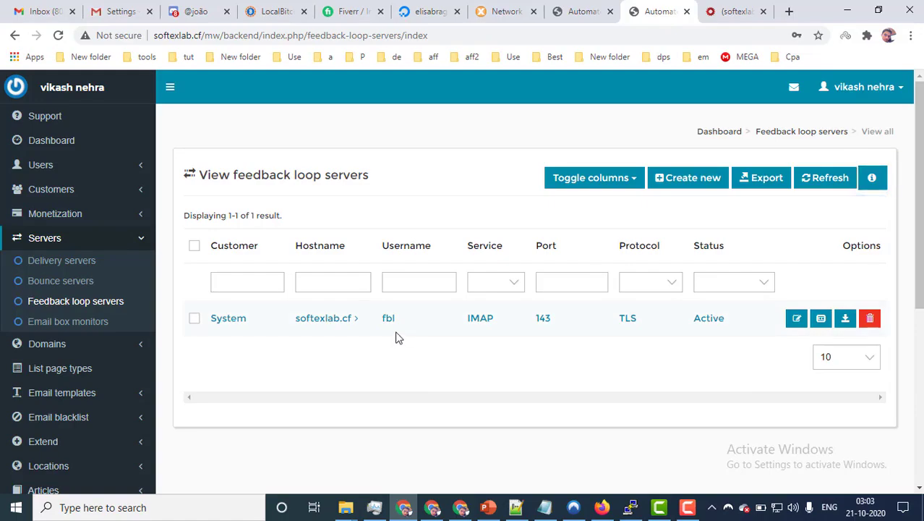
# Open the softexlab.cf feedback loop server's update form and check cPanel's email accounts list.
pyautogui.click(796, 318)
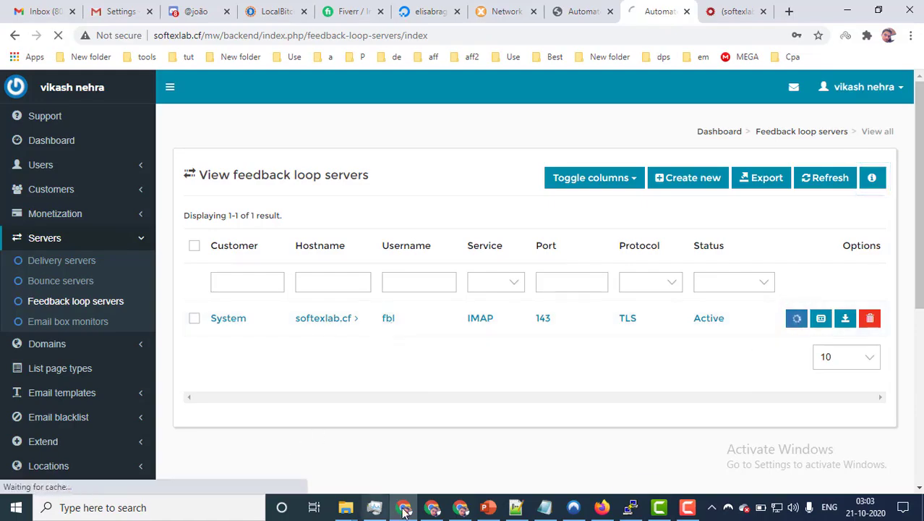
pyautogui.click(432, 507)
pyautogui.click(433, 507)
pyautogui.click(432, 507)
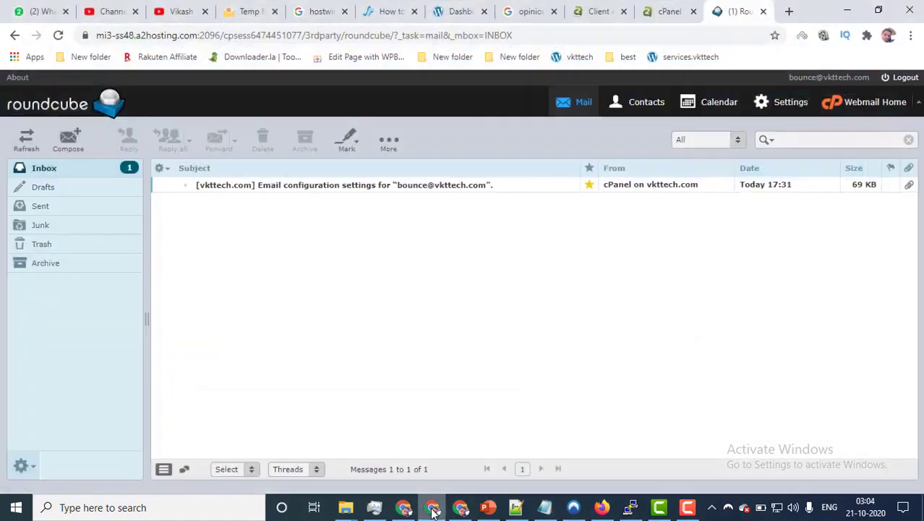
pyautogui.click(667, 11)
pyautogui.scroll(1, 244, 289)
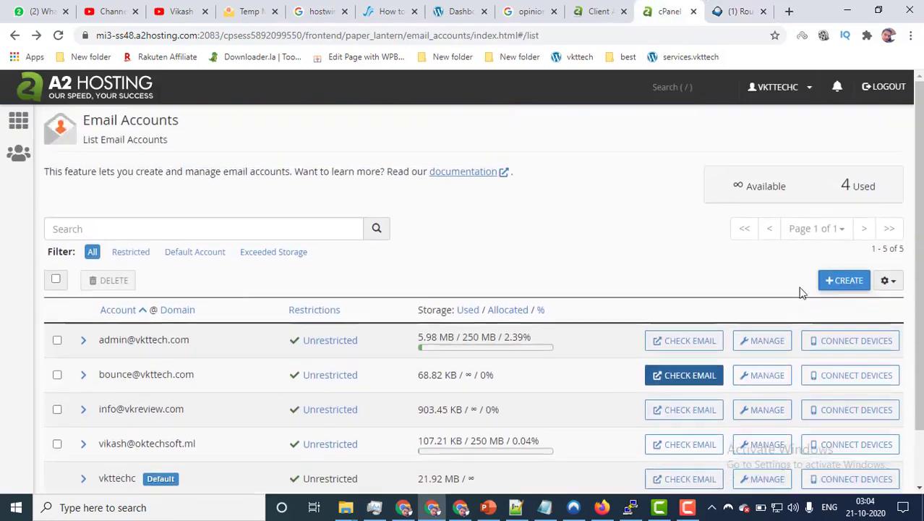
pyautogui.click(433, 507)
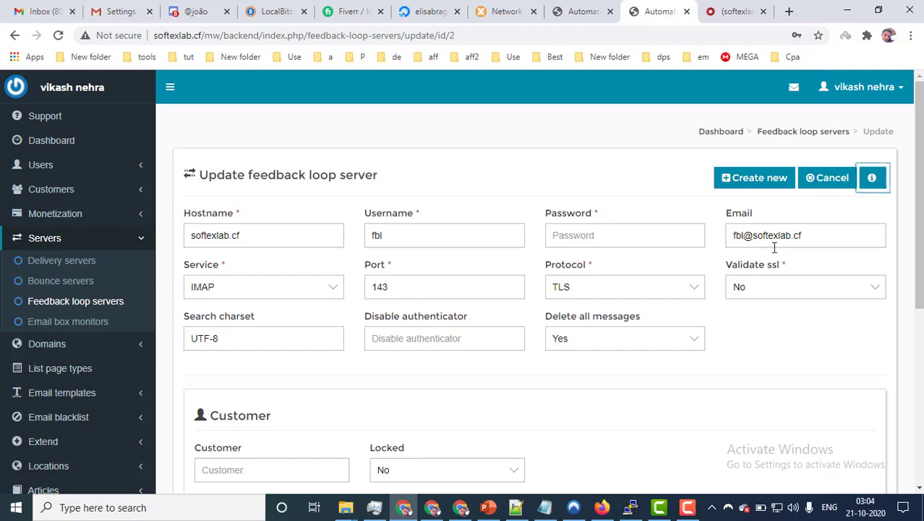
pyautogui.click(743, 235)
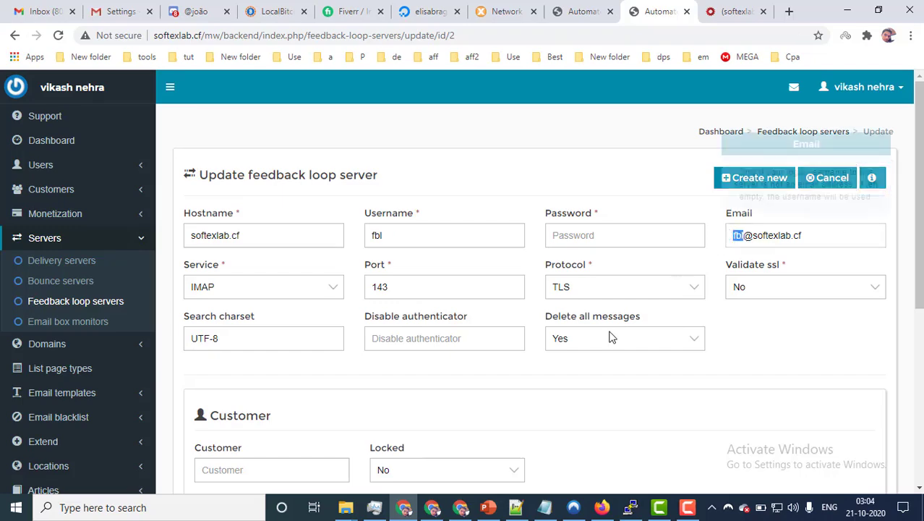
pyautogui.click(432, 507)
pyautogui.scroll(-1, 90, 309)
pyautogui.doubleClick(112, 310)
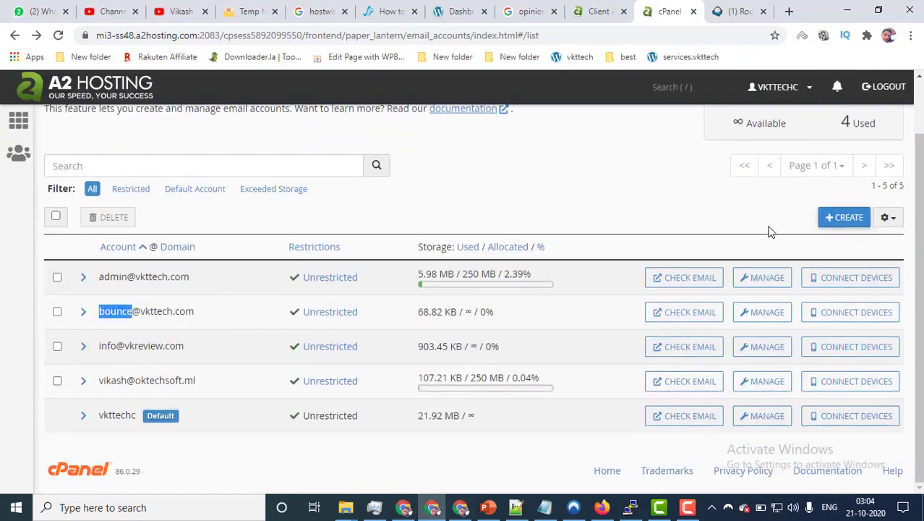
pyautogui.click(408, 510)
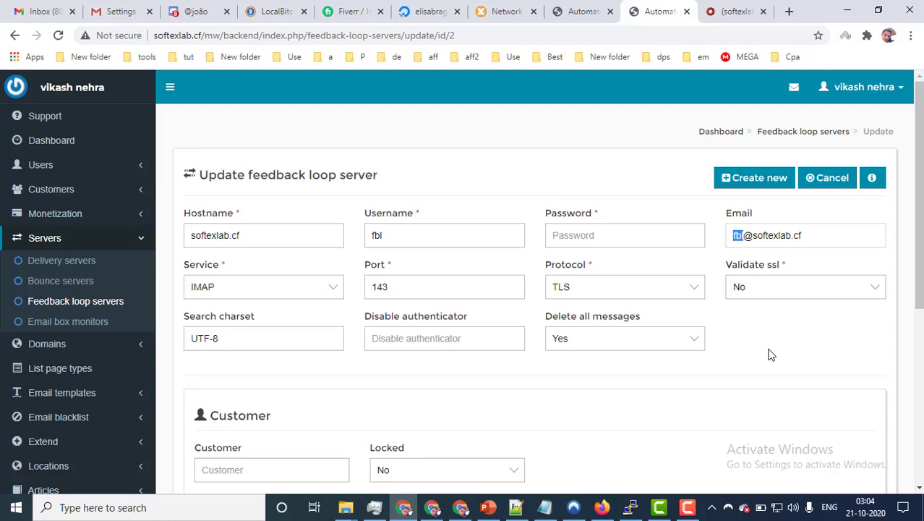
pyautogui.scroll(-1, 341, 302)
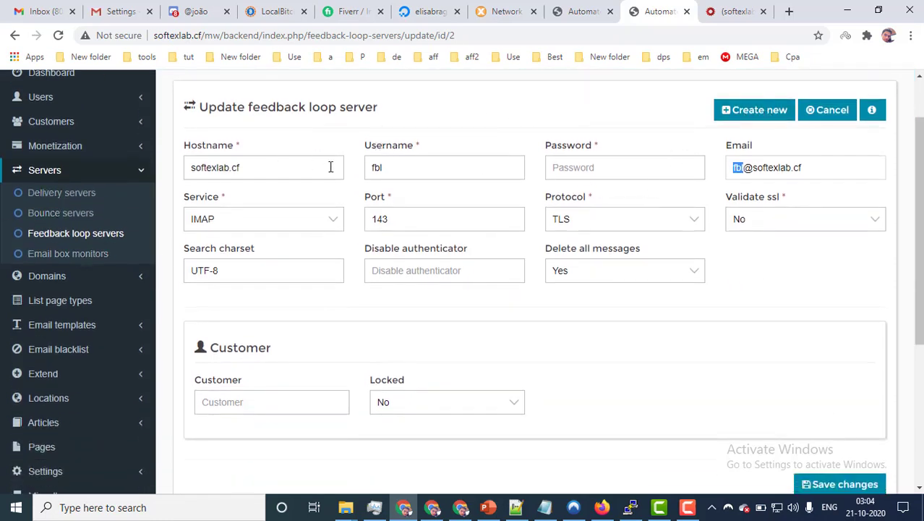
pyautogui.scroll(-1, 807, 457)
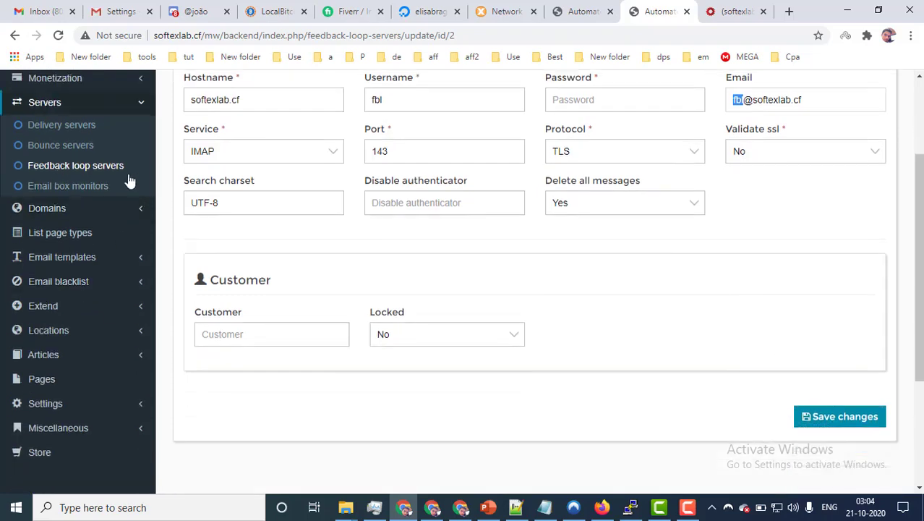
pyautogui.scroll(2, 394, 248)
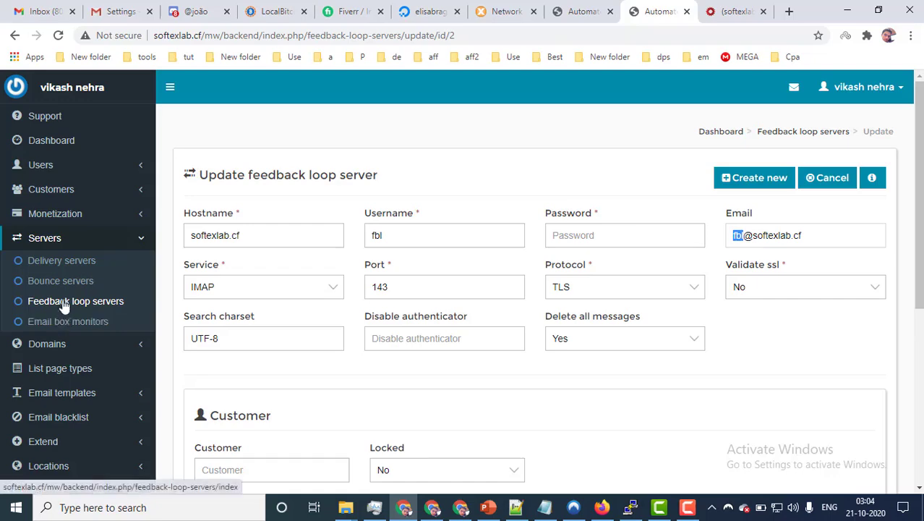
pyautogui.click(99, 243)
pyautogui.click(99, 239)
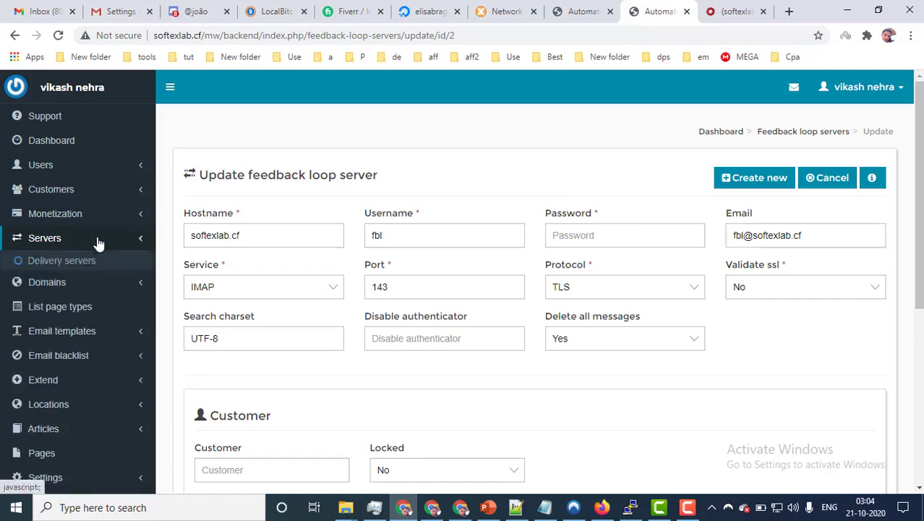
# View the delivery servers list with Server 1 on softexlab.cf, then switch to the YouTube channel's Videos page.
pyautogui.click(59, 260)
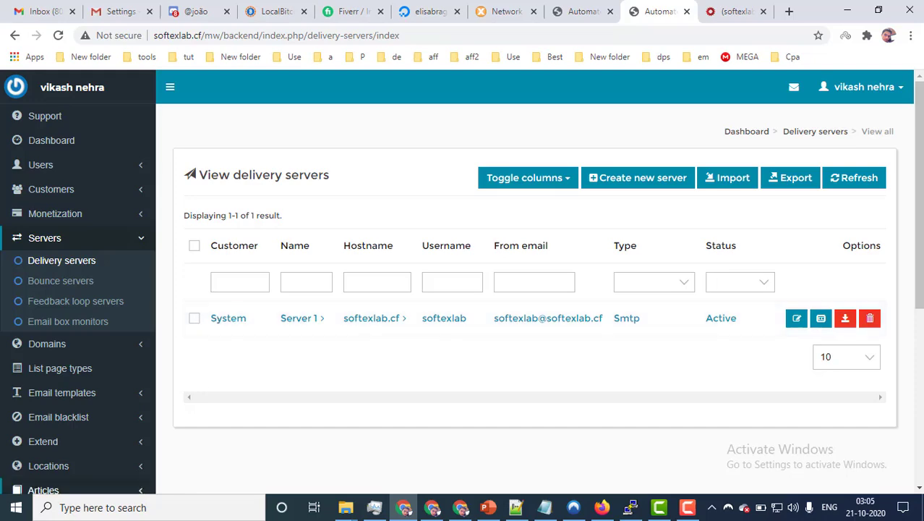
pyautogui.click(432, 507)
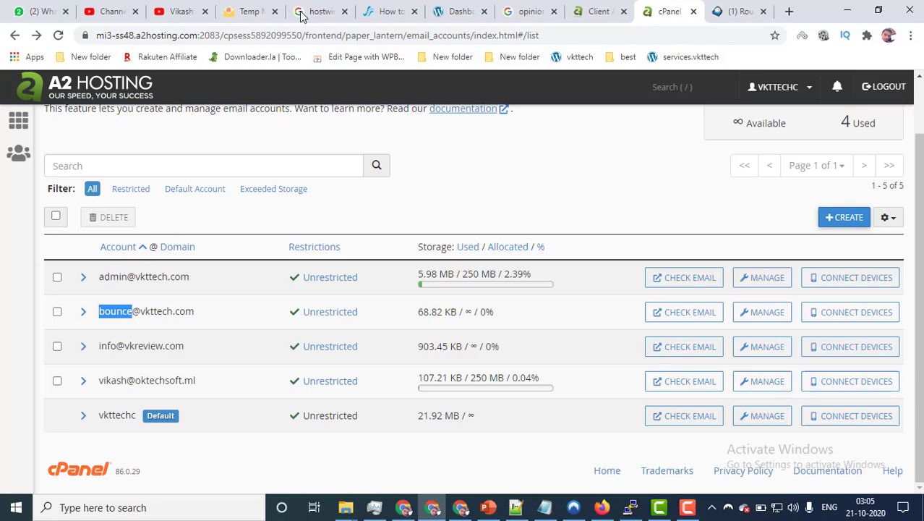
pyautogui.click(180, 11)
pyautogui.scroll(-2, 535, 304)
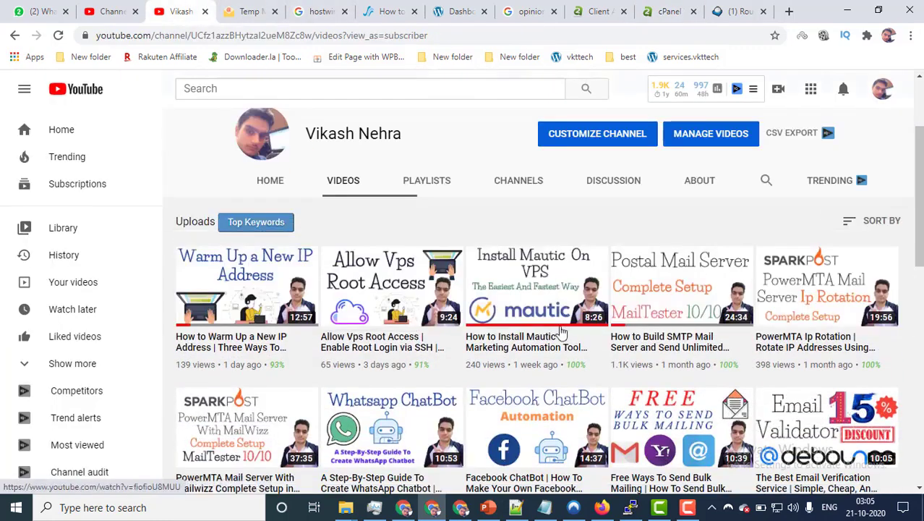